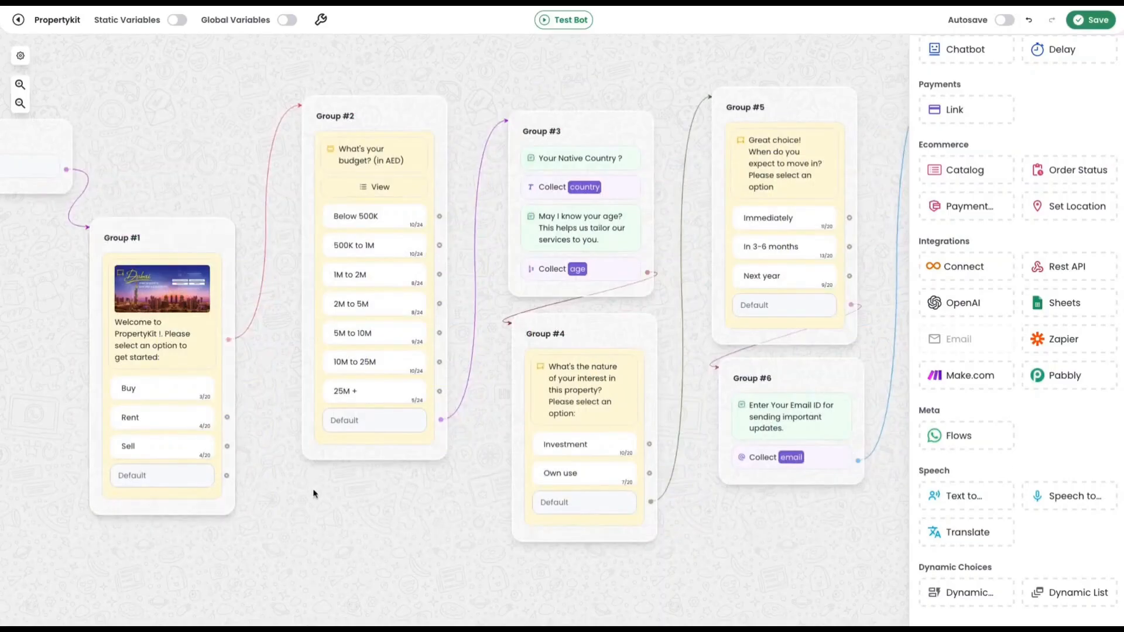
Add a text message reading "Your good name please" at the start of Group #3.
{"action": "left_click_drag", "start_coordinate": [338, 509], "coordinate": [486, 514]}
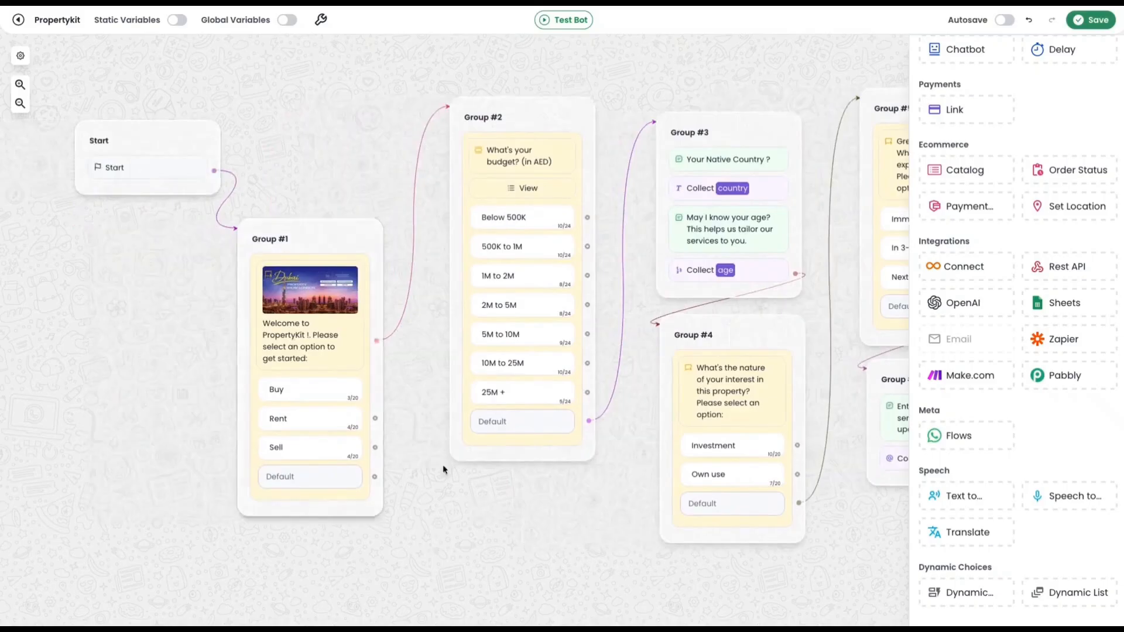
{"action": "left_click_drag", "start_coordinate": [433, 529], "coordinate": [382, 502]}
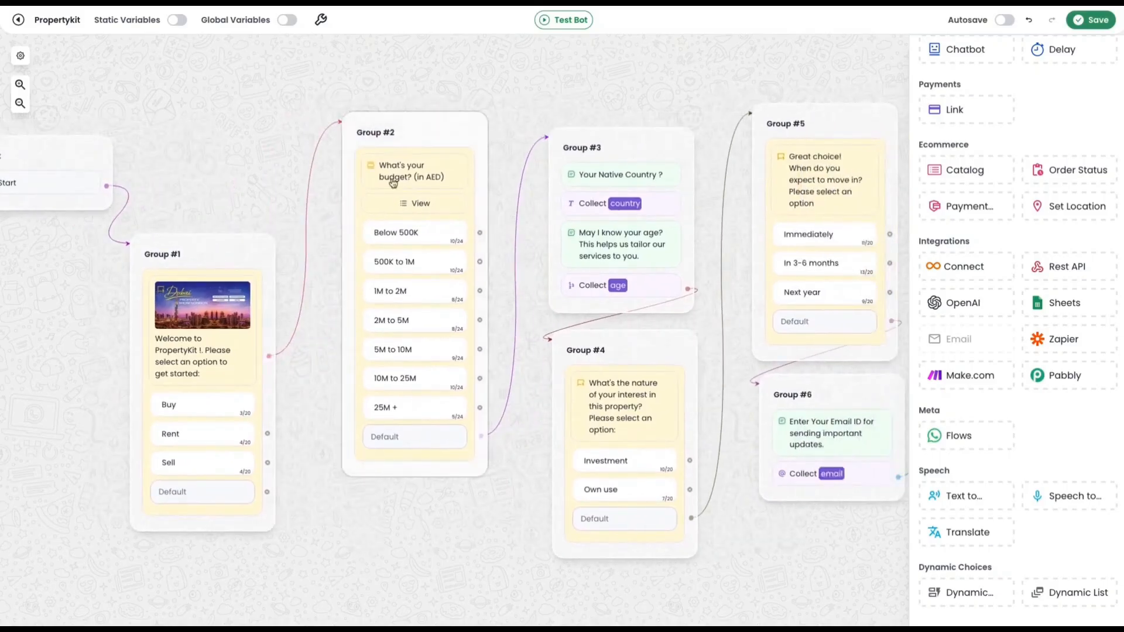
{"action": "left_click_drag", "start_coordinate": [420, 516], "coordinate": [323, 522]}
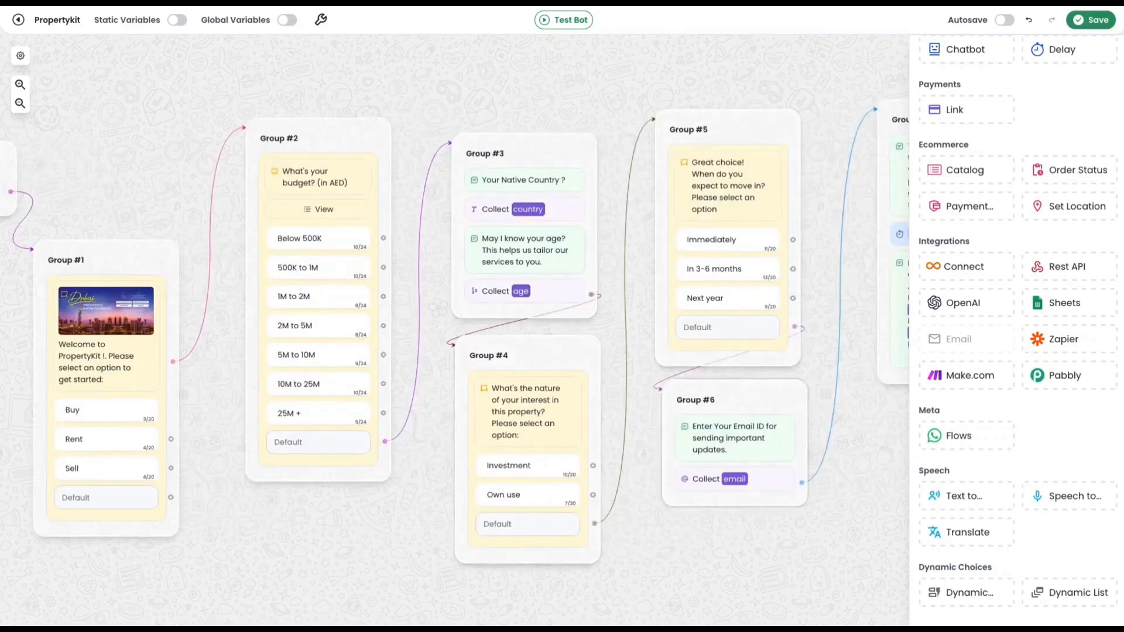
{"action": "left_click_drag", "start_coordinate": [875, 536], "coordinate": [679, 536]}
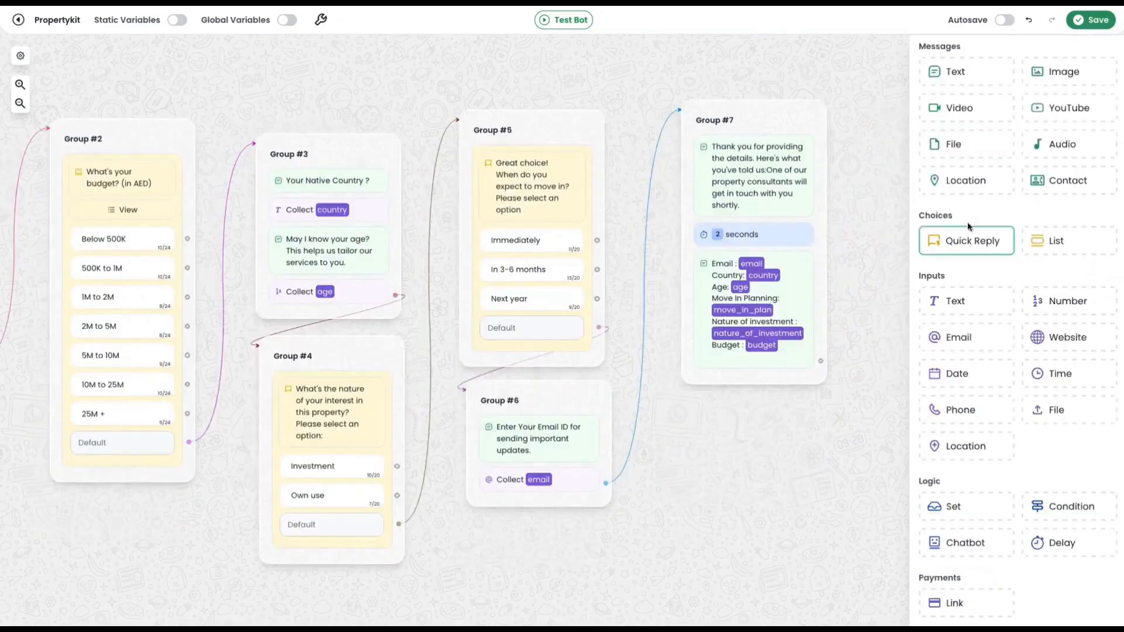
{"action": "left_click_drag", "start_coordinate": [974, 80], "coordinate": [341, 158]}
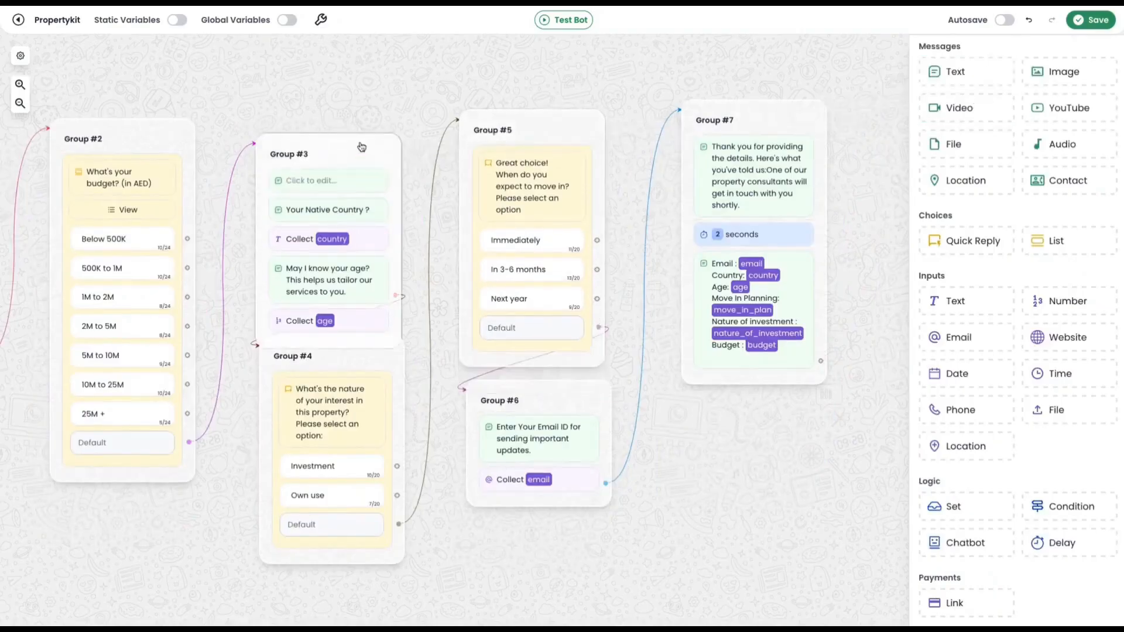
{"action": "type", "text": "Your good name"}
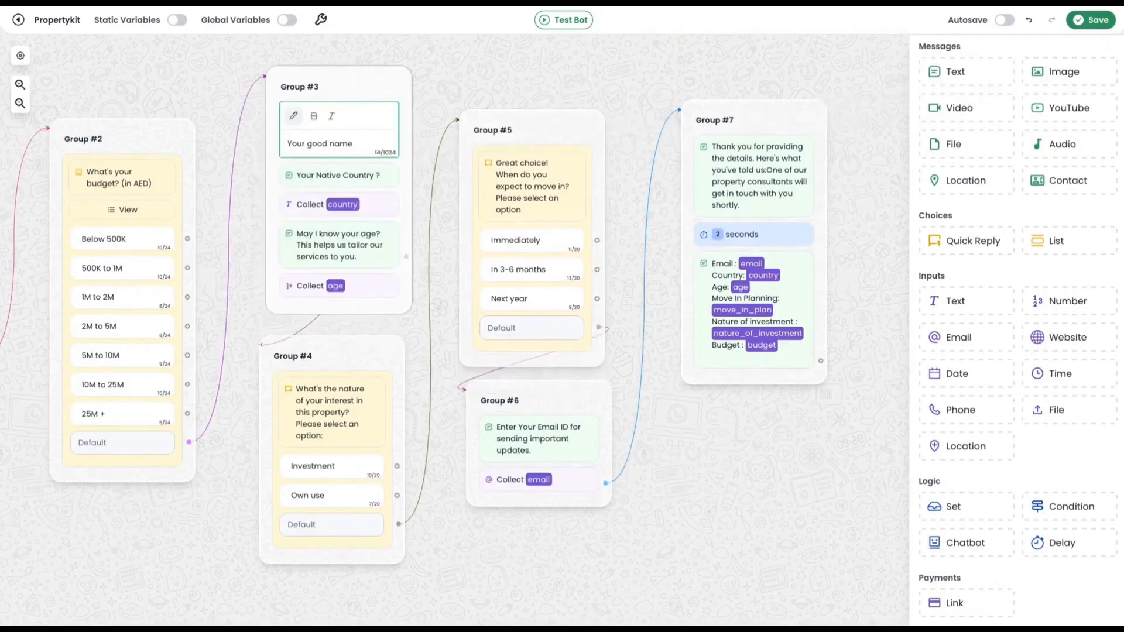
{"action": "left_click", "coordinate": [625, 107]}
Add a text input after the name question in Group #3 and store the answer in a variable called name.
{"action": "left_click_drag", "start_coordinate": [949, 303], "coordinate": [349, 136]}
{"action": "left_click_drag", "start_coordinate": [351, 81], "coordinate": [324, 78]}
{"action": "left_click", "coordinate": [334, 150]}
{"action": "left_click", "coordinate": [196, 165]}
{"action": "type", "text": "name"}
{"action": "key", "text": "Return"}
Place a Sheets block in a new group beyond Group #7 and link Group #7's output to it.
{"action": "left_click_drag", "start_coordinate": [735, 461], "coordinate": [644, 455]}
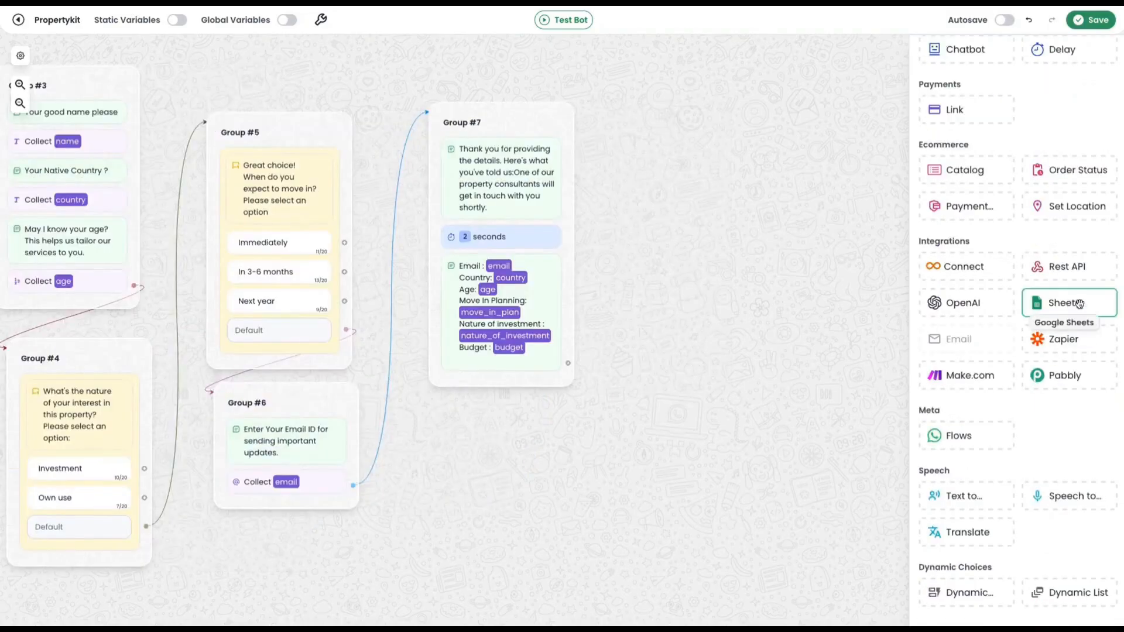
{"action": "left_click_drag", "start_coordinate": [1077, 304], "coordinate": [735, 310]}
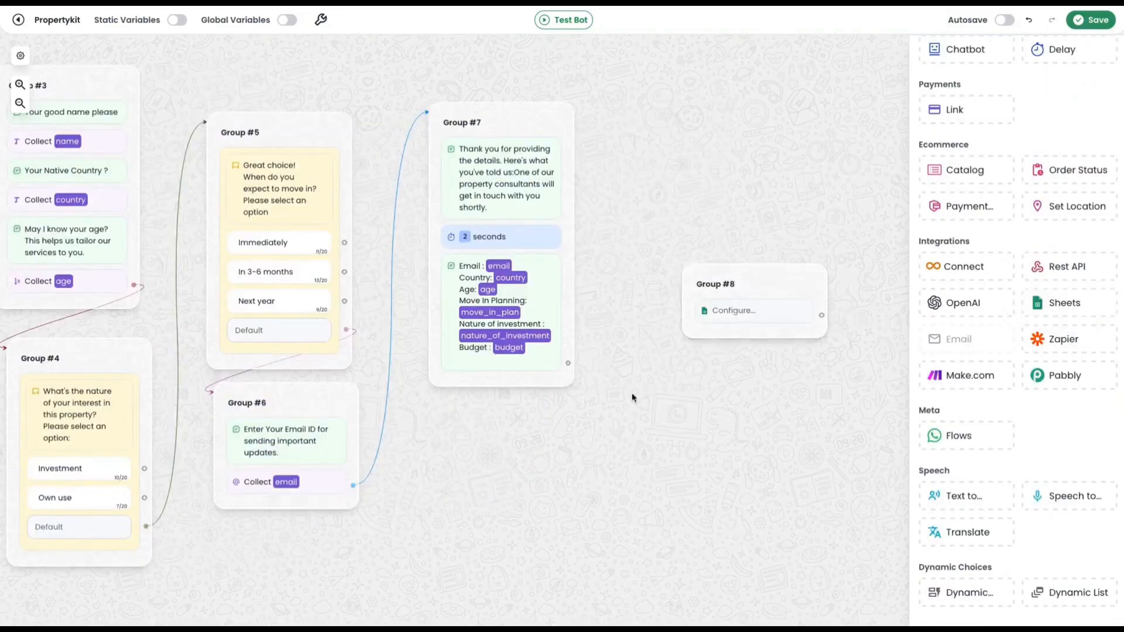
{"action": "left_click_drag", "start_coordinate": [569, 364], "coordinate": [792, 285]}
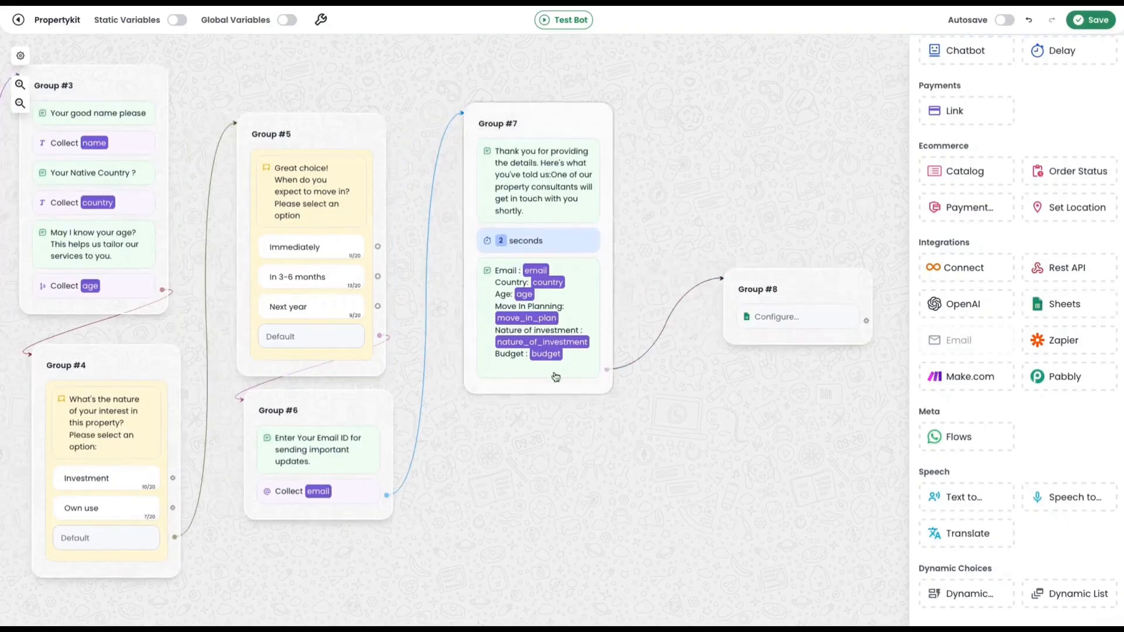
Start connecting a new Google account from the Sheets block in Group #8.
{"action": "left_click_drag", "start_coordinate": [559, 435], "coordinate": [616, 438]}
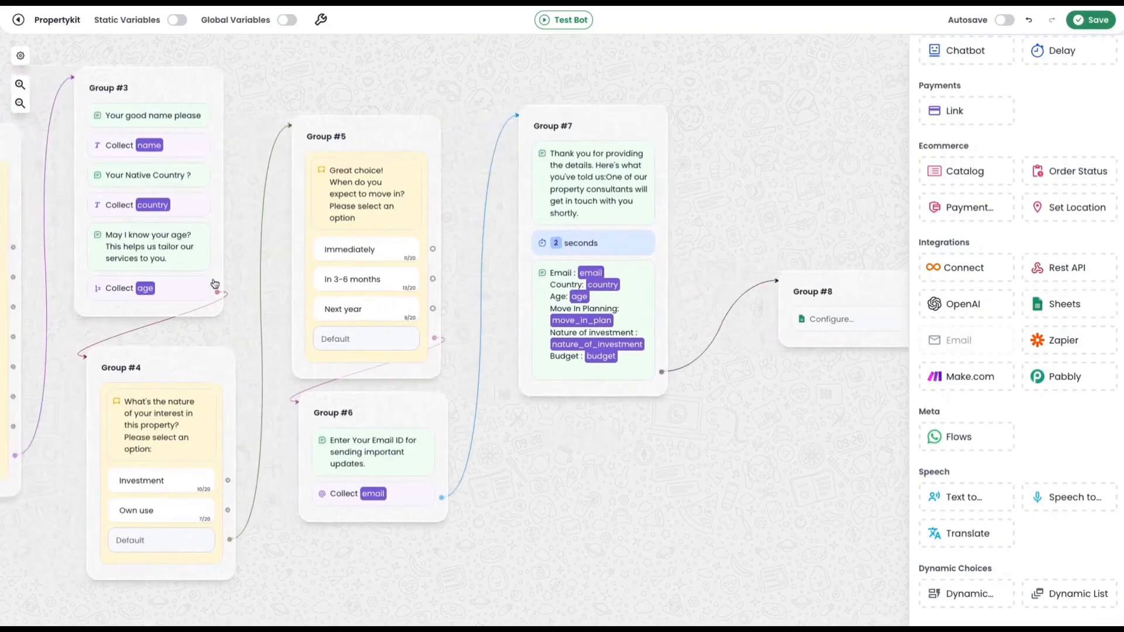
{"action": "left_click_drag", "start_coordinate": [676, 459], "coordinate": [638, 459]}
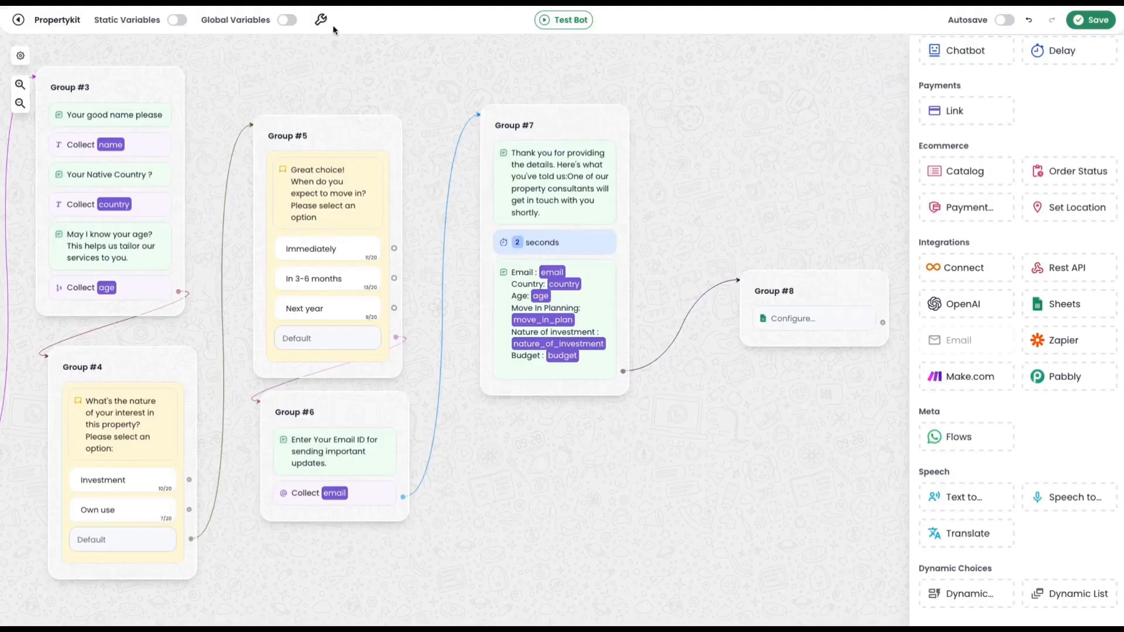
{"action": "scroll", "coordinate": [722, 417], "scroll_direction": "up", "scroll_amount": 1}
{"action": "left_click_drag", "start_coordinate": [768, 429], "coordinate": [686, 406]}
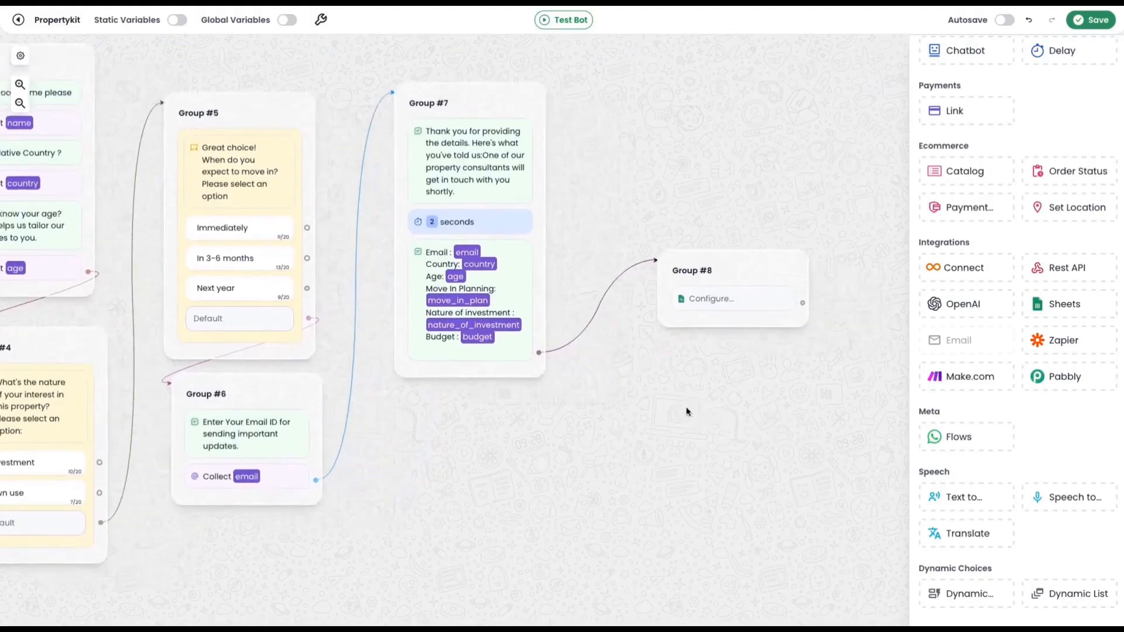
{"action": "scroll", "coordinate": [692, 380], "scroll_direction": "up", "scroll_amount": 2}
{"action": "left_click", "coordinate": [744, 297]}
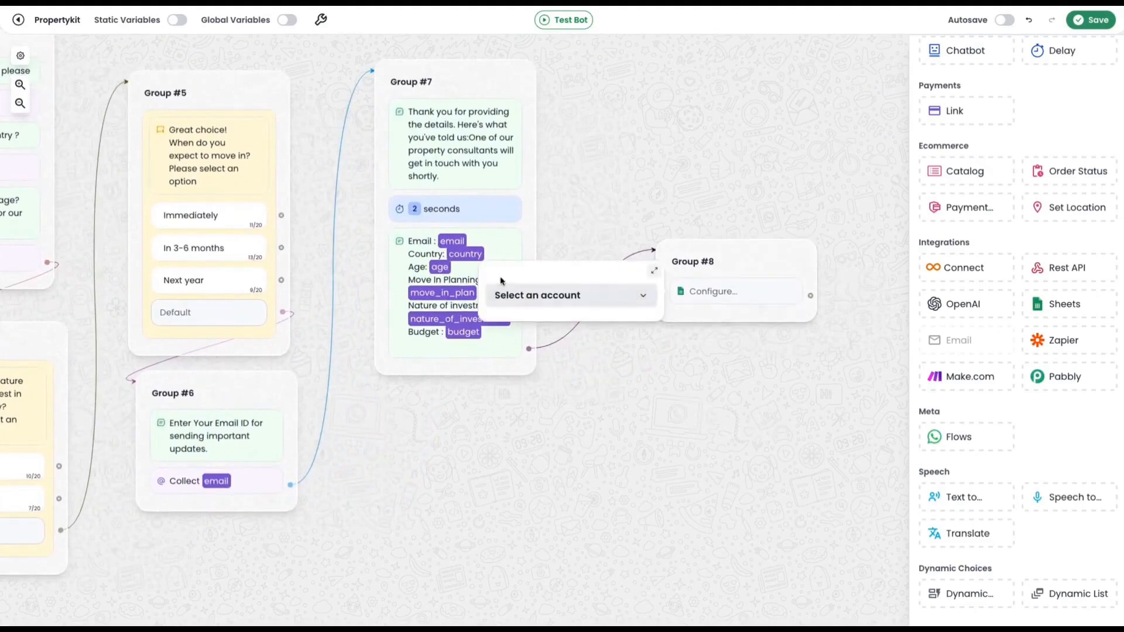
{"action": "left_click", "coordinate": [581, 302]}
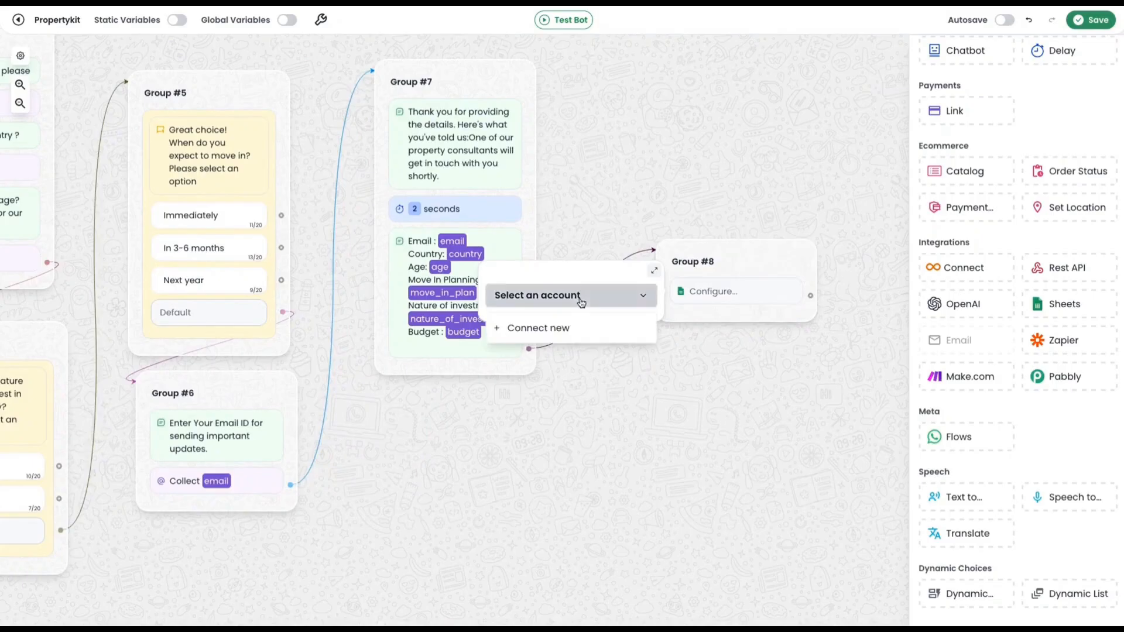
{"action": "left_click", "coordinate": [578, 331]}
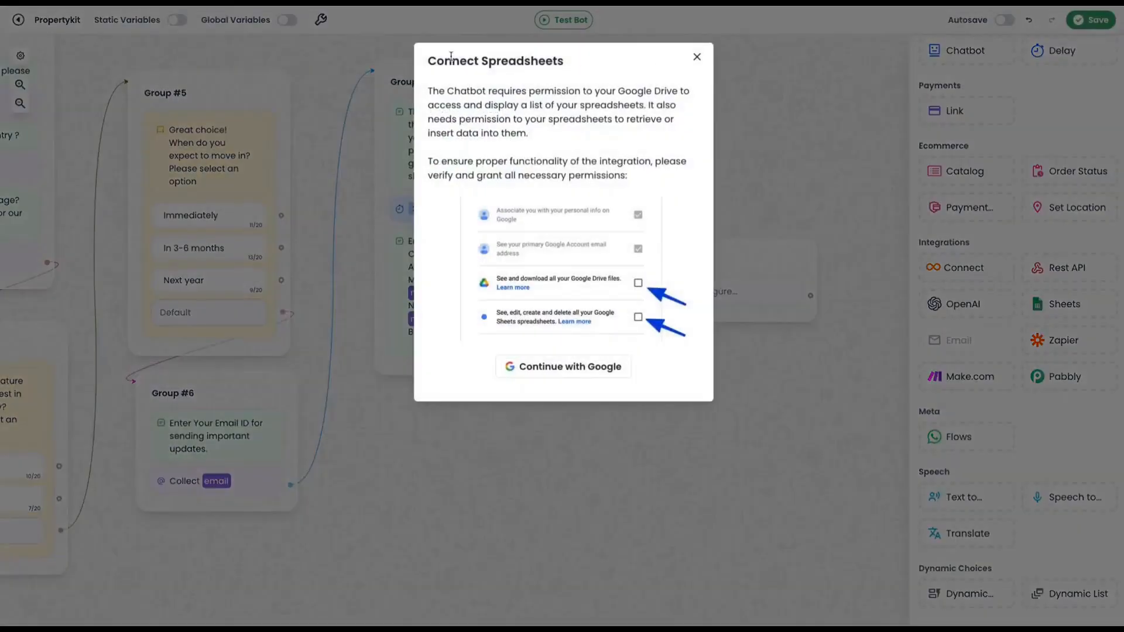
{"action": "left_click", "coordinate": [565, 381]}
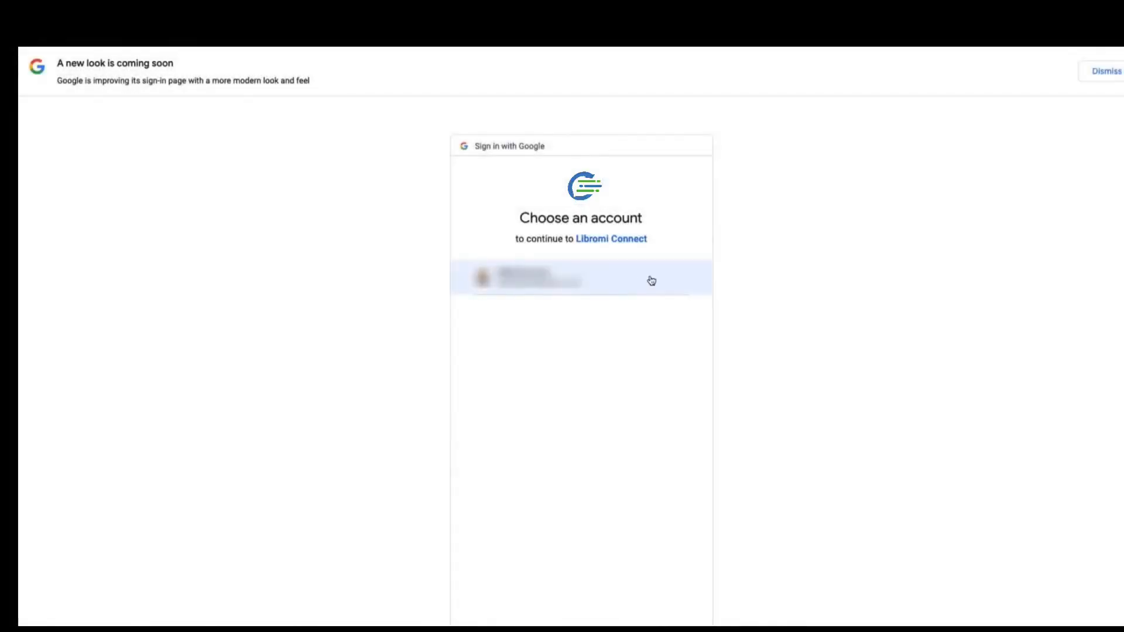
Choose the Google account and grant the app all requested Drive and Sheets permissions.
{"action": "left_click", "coordinate": [651, 281]}
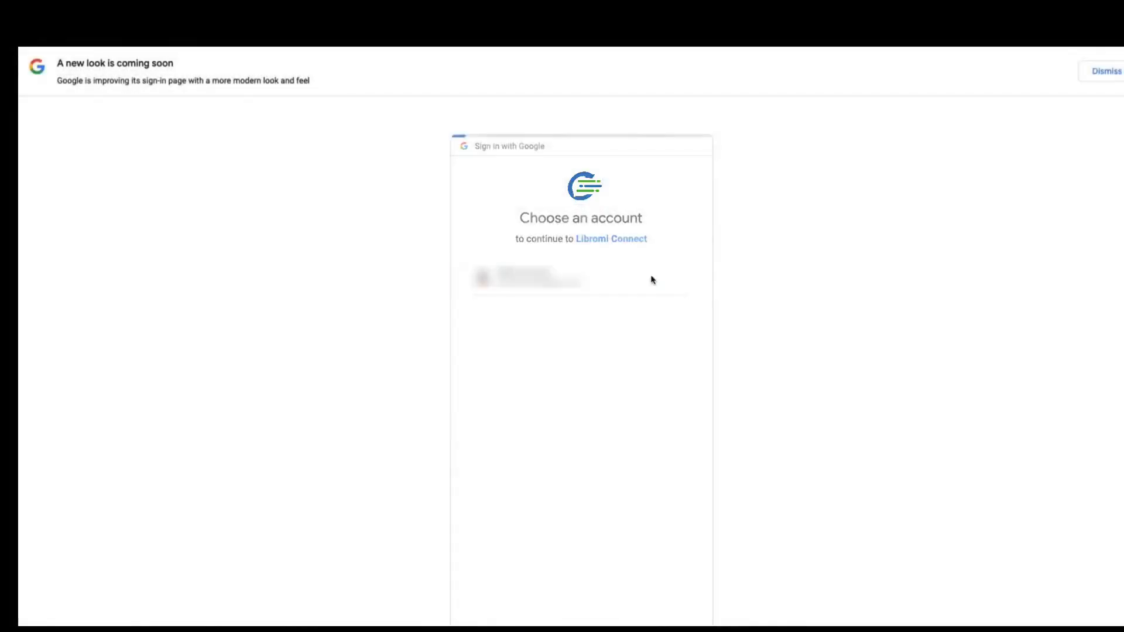
{"action": "left_click", "coordinate": [639, 415]}
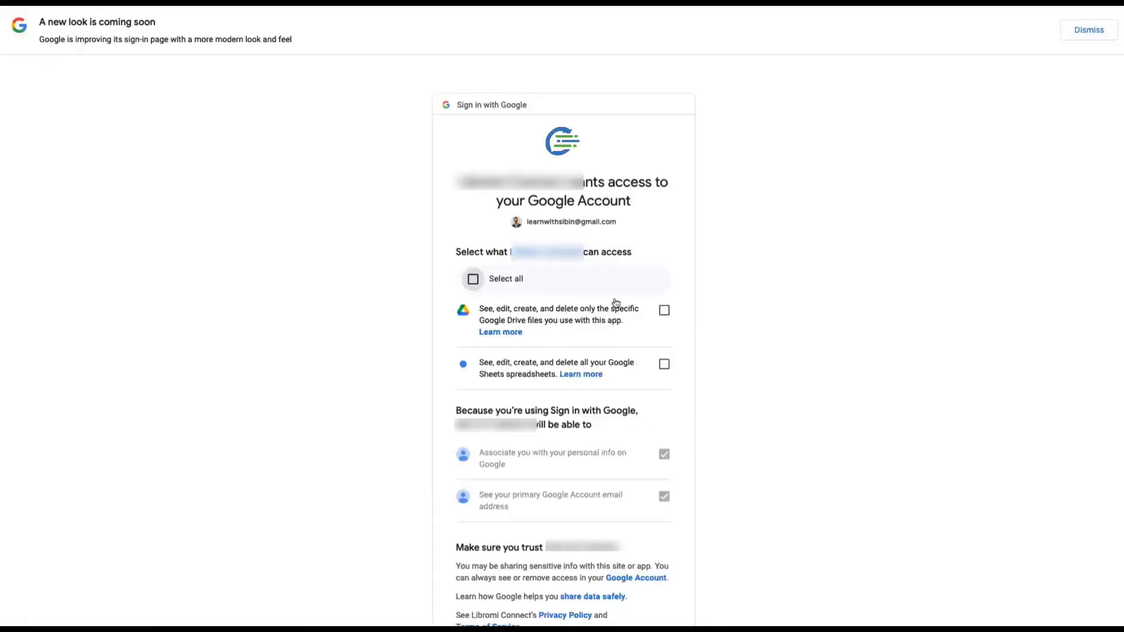
{"action": "left_click", "coordinate": [474, 280]}
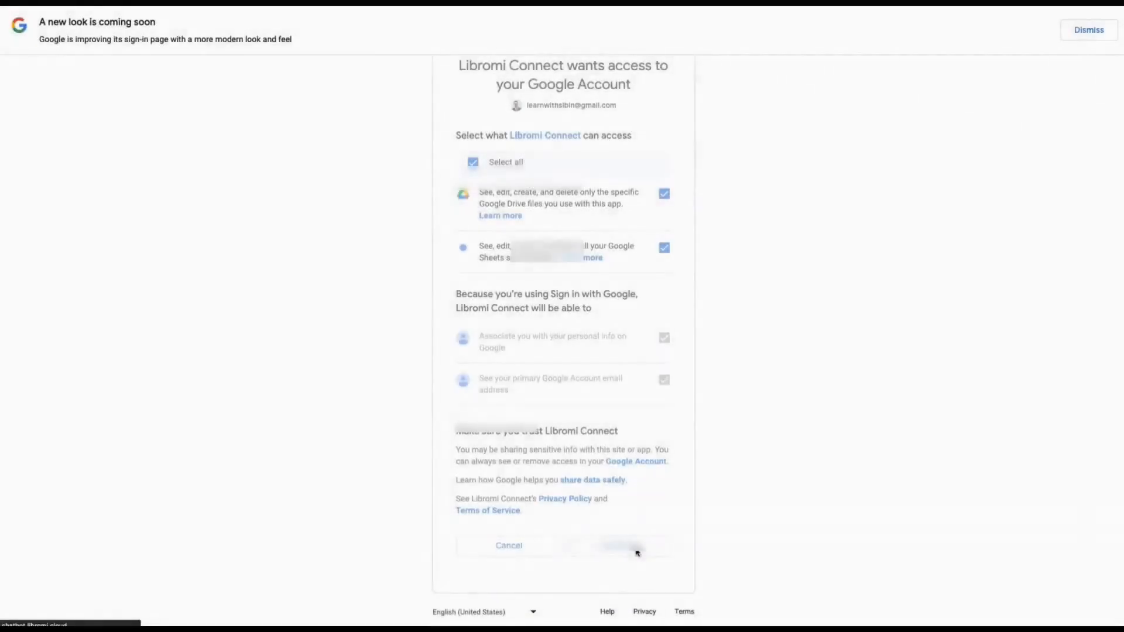
{"action": "left_click", "coordinate": [638, 552]}
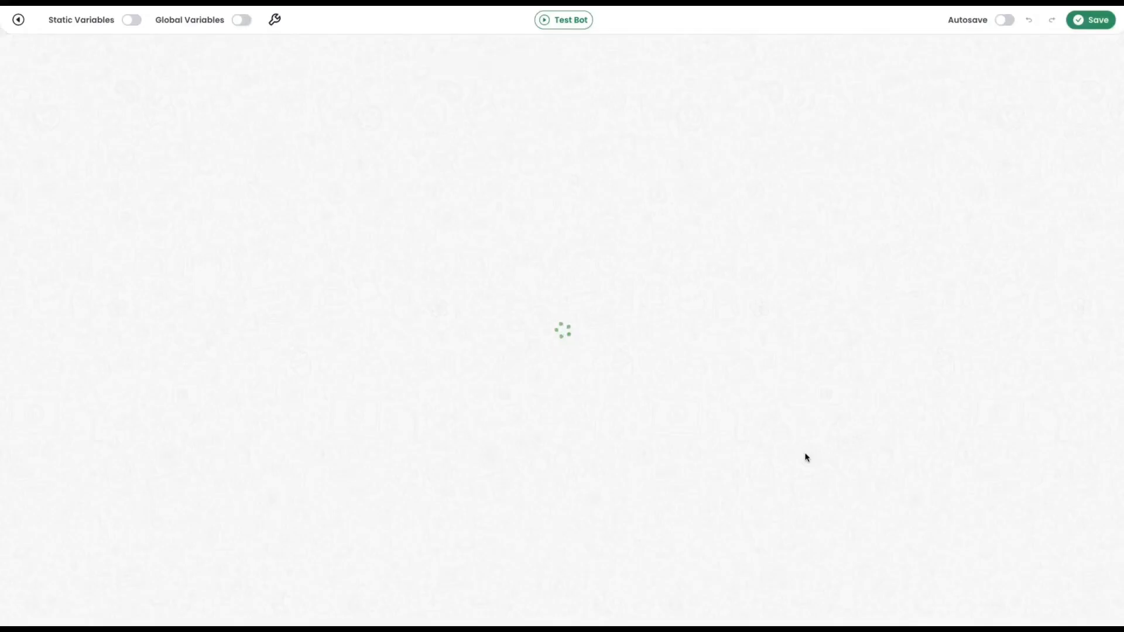
Select the connected Google account in the Group #8 Sheets block.
{"action": "left_click_drag", "start_coordinate": [598, 546], "coordinate": [190, 522]}
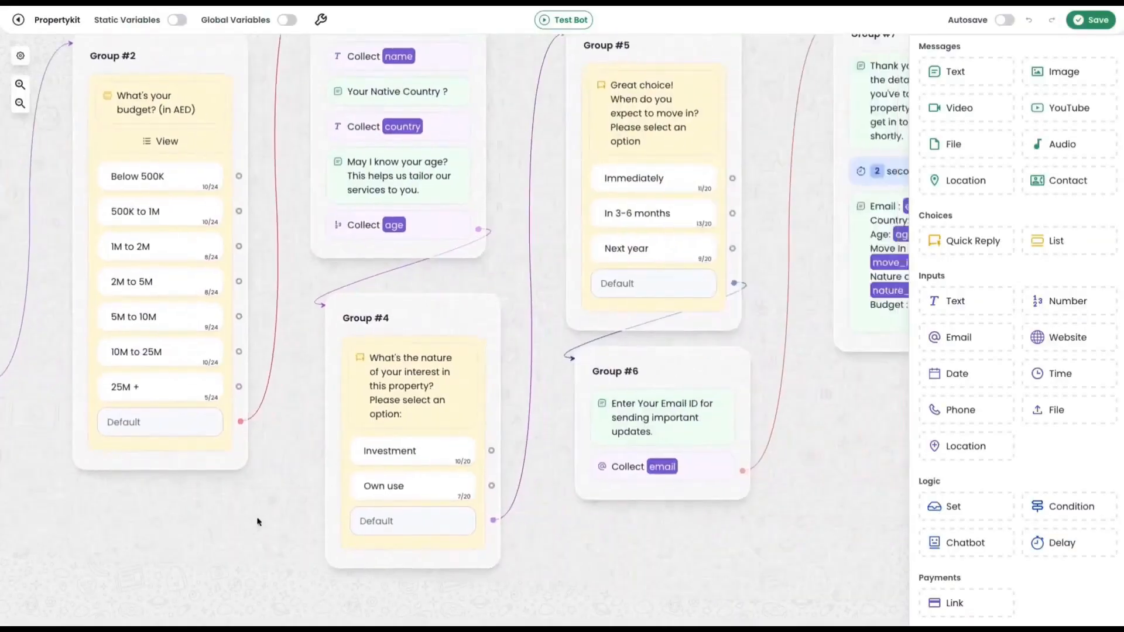
{"action": "left_click_drag", "start_coordinate": [785, 410], "coordinate": [277, 440]}
{"action": "left_click", "coordinate": [724, 297]}
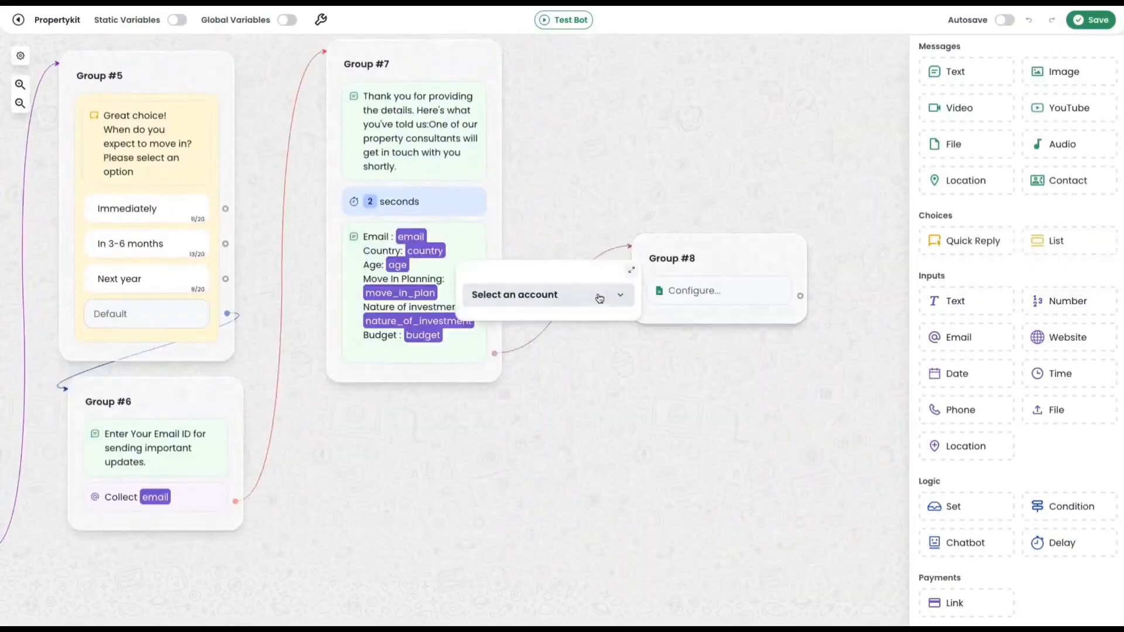
{"action": "left_click", "coordinate": [577, 301]}
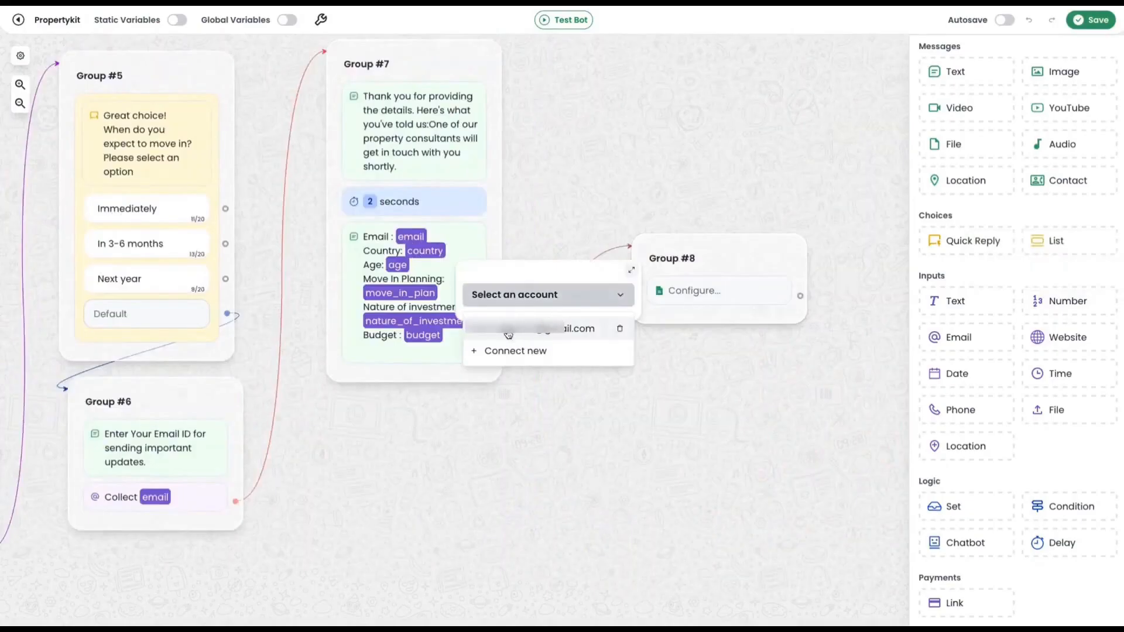
{"action": "left_click", "coordinate": [557, 333]}
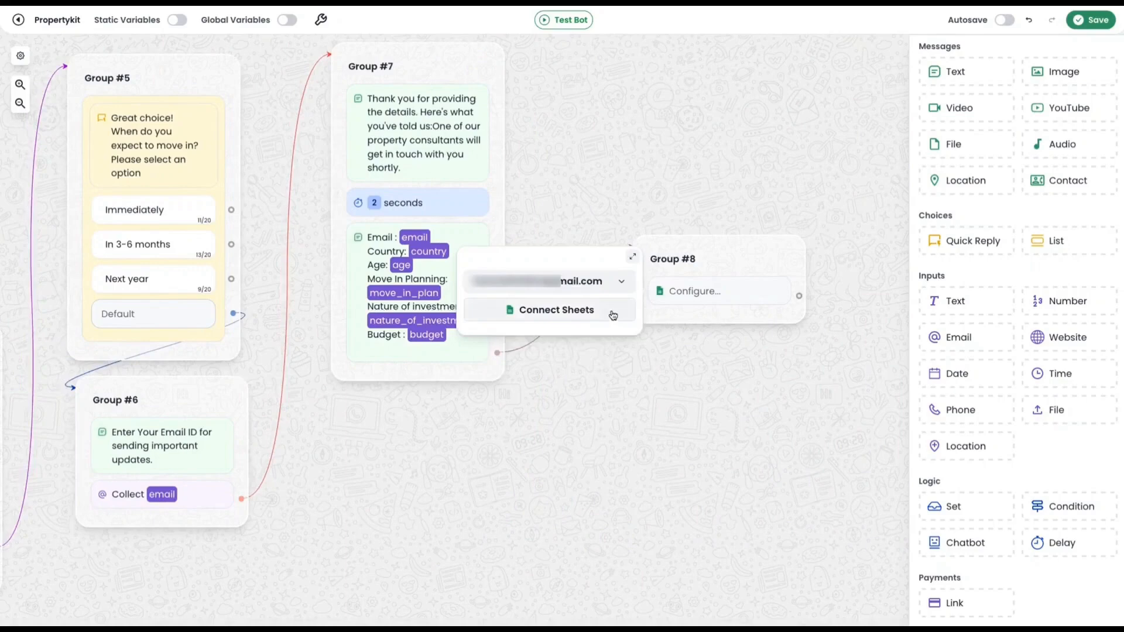
Link the Leads spreadsheet to the Sheets block.
{"action": "left_click", "coordinate": [612, 316]}
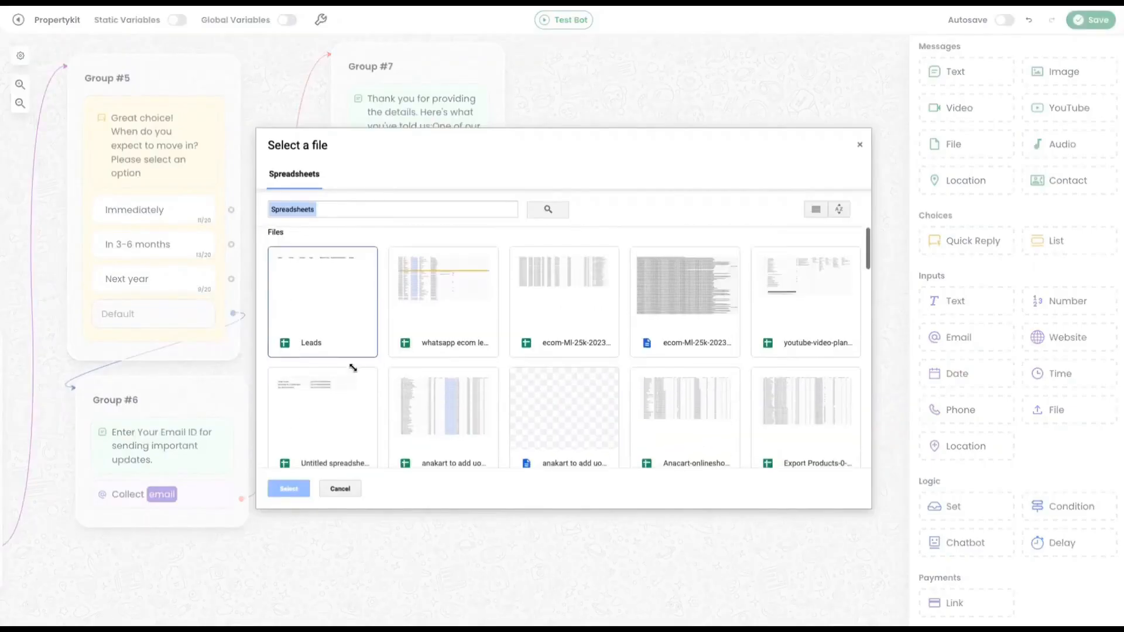
{"action": "left_click", "coordinate": [314, 303]}
{"action": "left_click", "coordinate": [288, 489]}
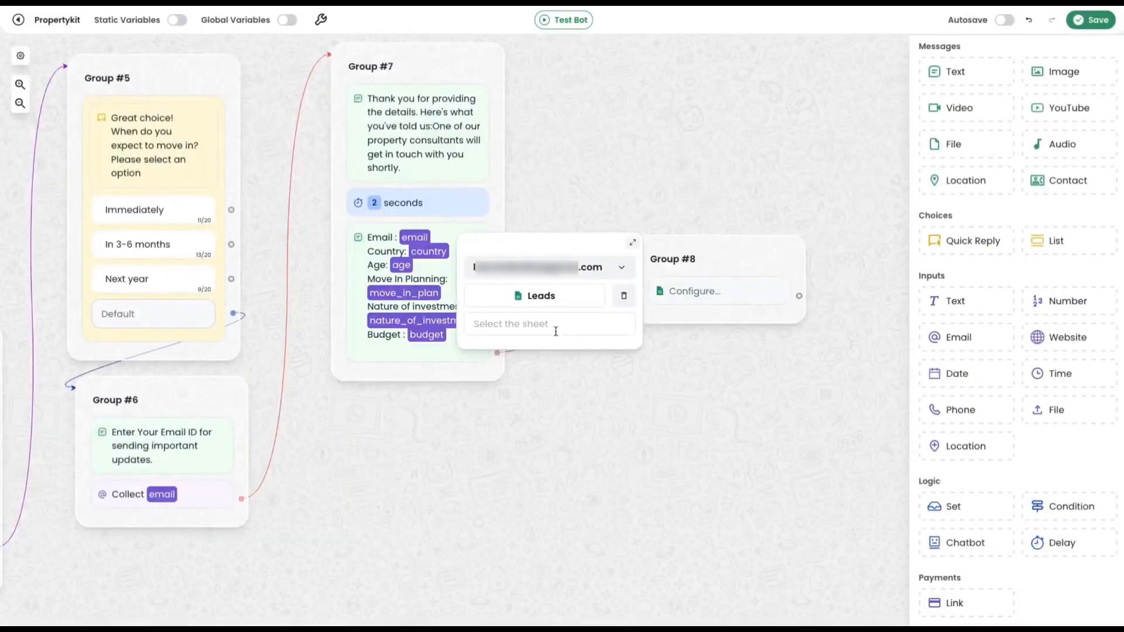
Select Sheet1 as the sheet and set the operation to Insert a row.
{"action": "left_click", "coordinate": [544, 323]}
{"action": "left_click", "coordinate": [507, 351]}
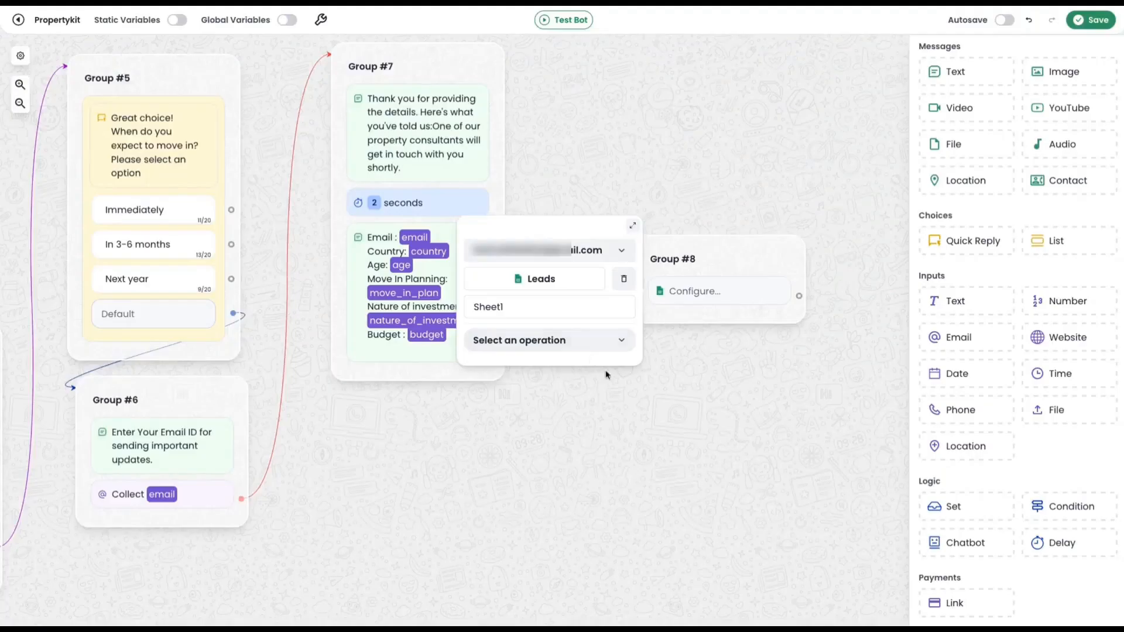
{"action": "left_click", "coordinate": [592, 347]}
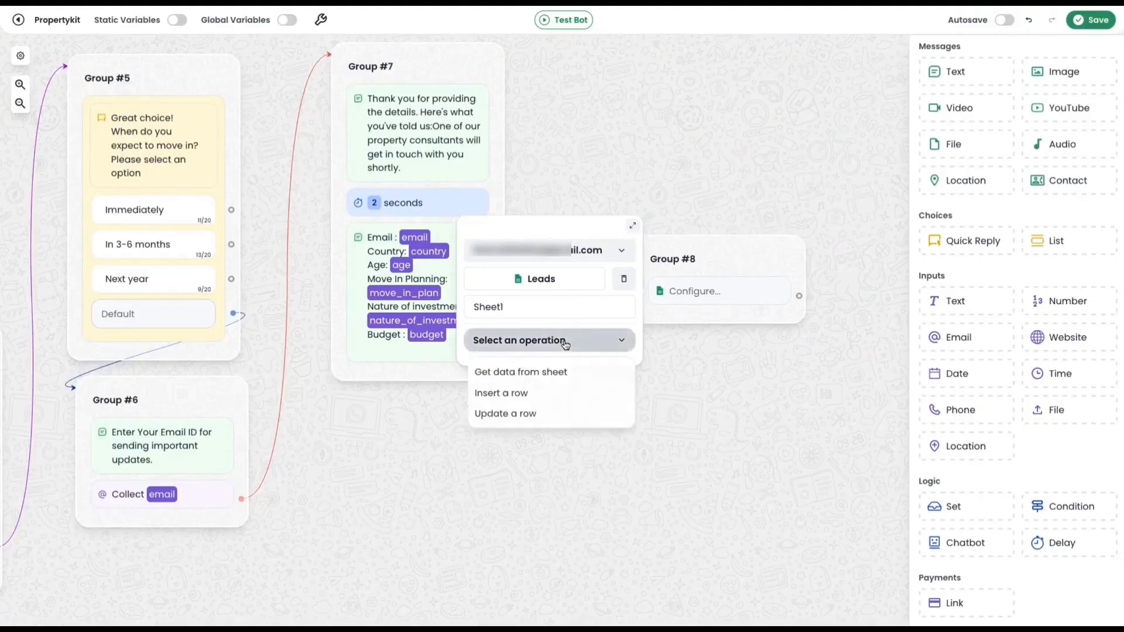
{"action": "left_click", "coordinate": [518, 394]}
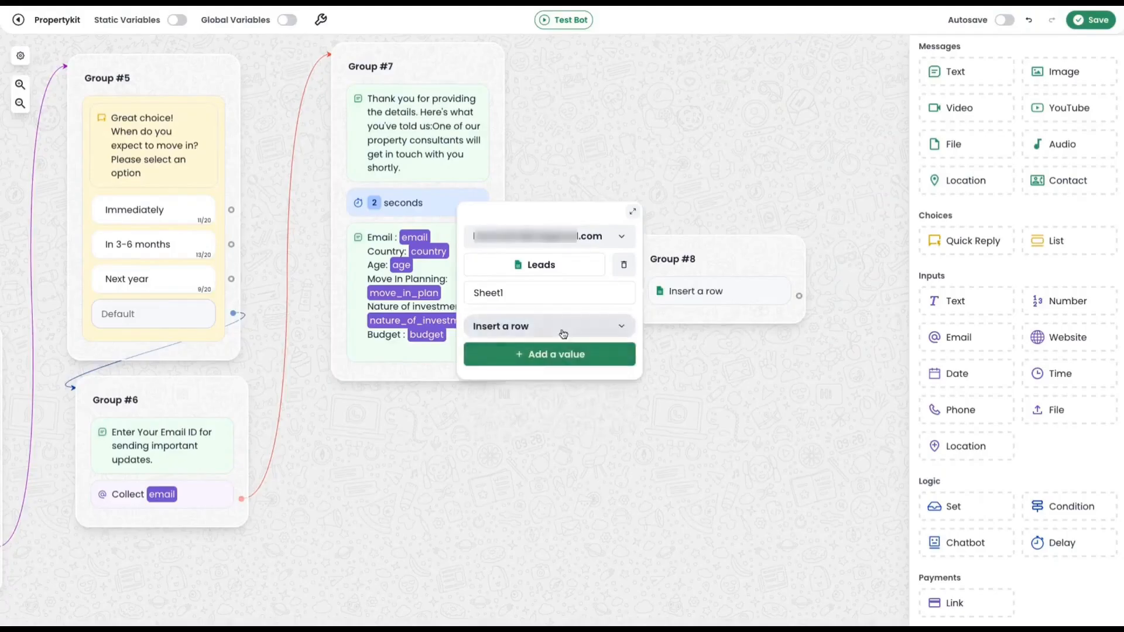
Add a row value that fills the Name column with the name variable.
{"action": "left_click", "coordinate": [570, 356]}
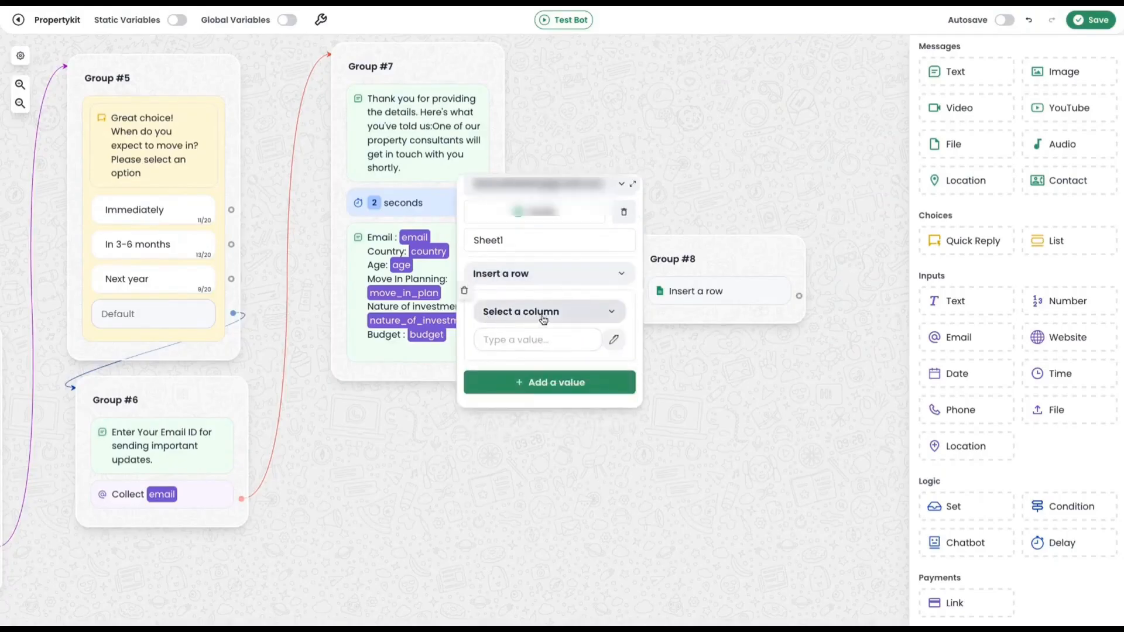
{"action": "left_click", "coordinate": [561, 318]}
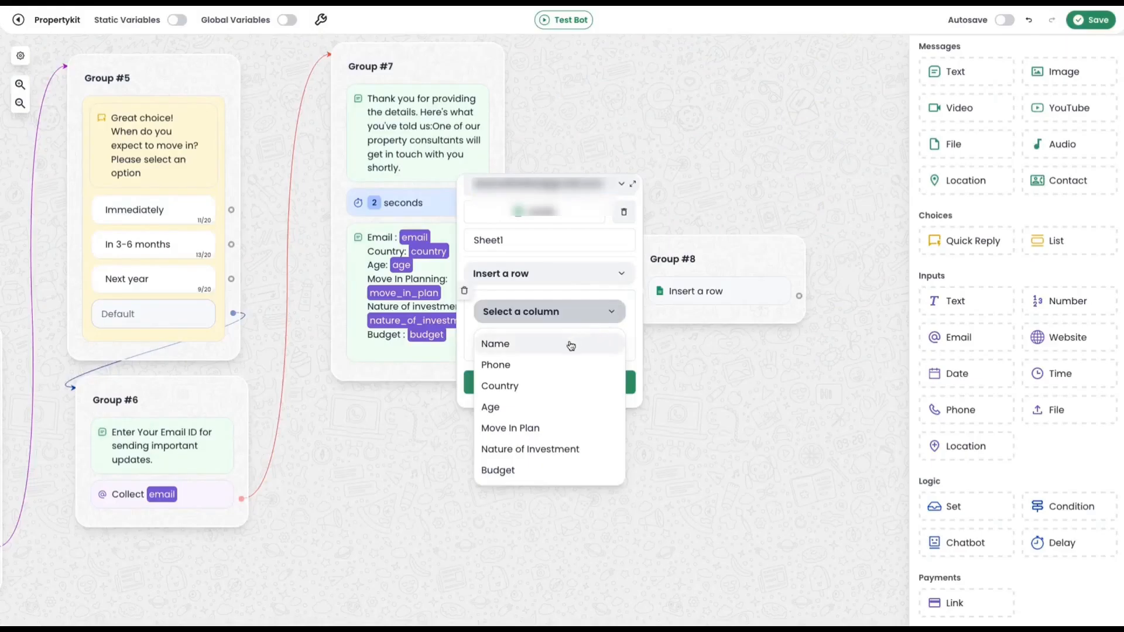
{"action": "left_click", "coordinate": [535, 350]}
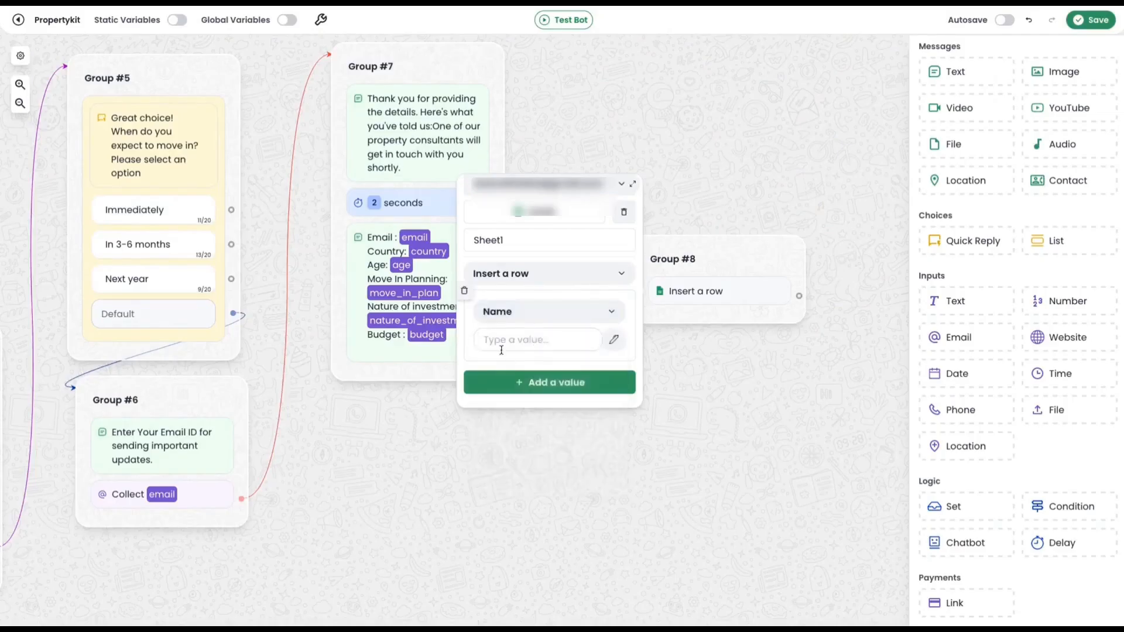
{"action": "left_click", "coordinate": [613, 346]}
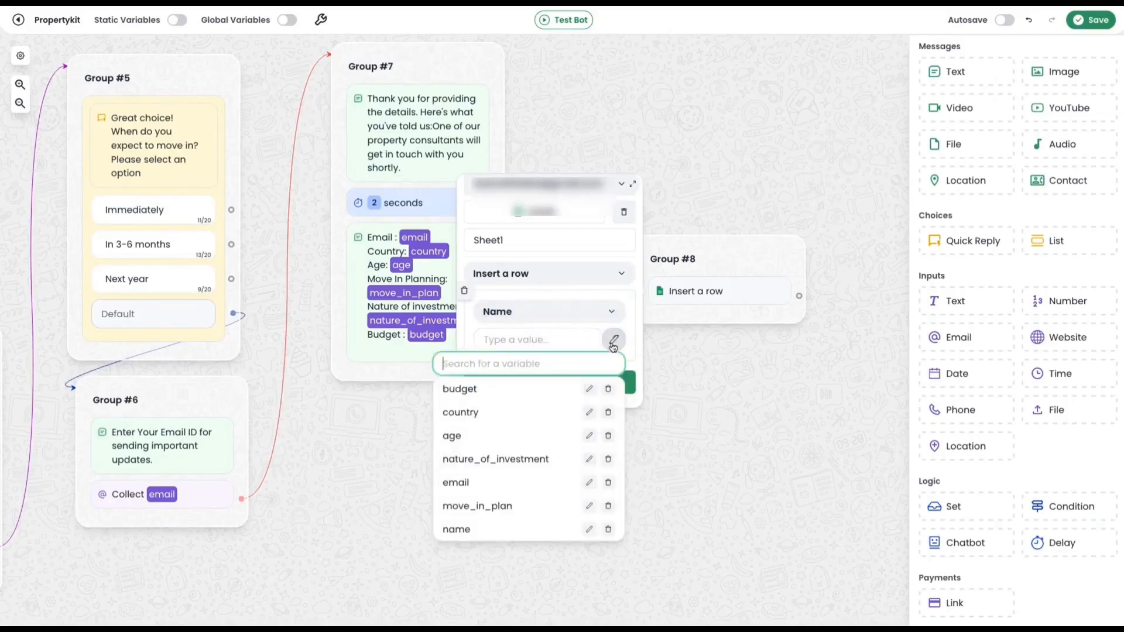
{"action": "left_click", "coordinate": [467, 529]}
{"action": "left_click", "coordinate": [450, 458]}
{"action": "left_click_drag", "start_coordinate": [524, 462], "coordinate": [738, 492]}
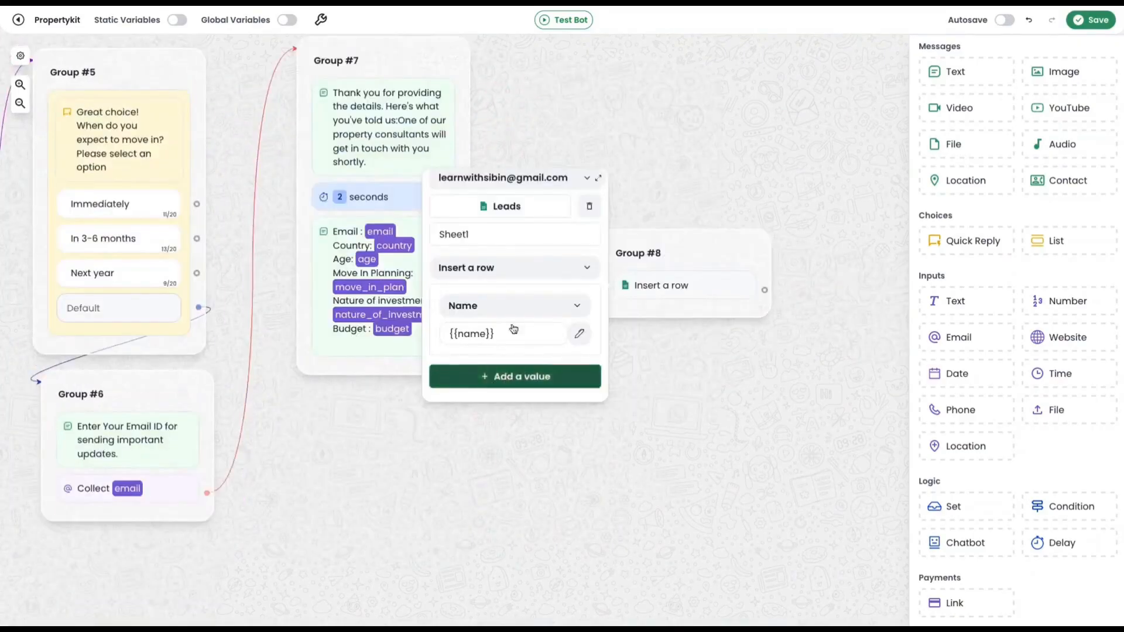
Add a row value for the Phone column in the Group #8 Sheets block and enable static variables.
{"action": "left_click", "coordinate": [510, 378]}
{"action": "left_click", "coordinate": [514, 304]}
{"action": "left_click", "coordinate": [463, 359]}
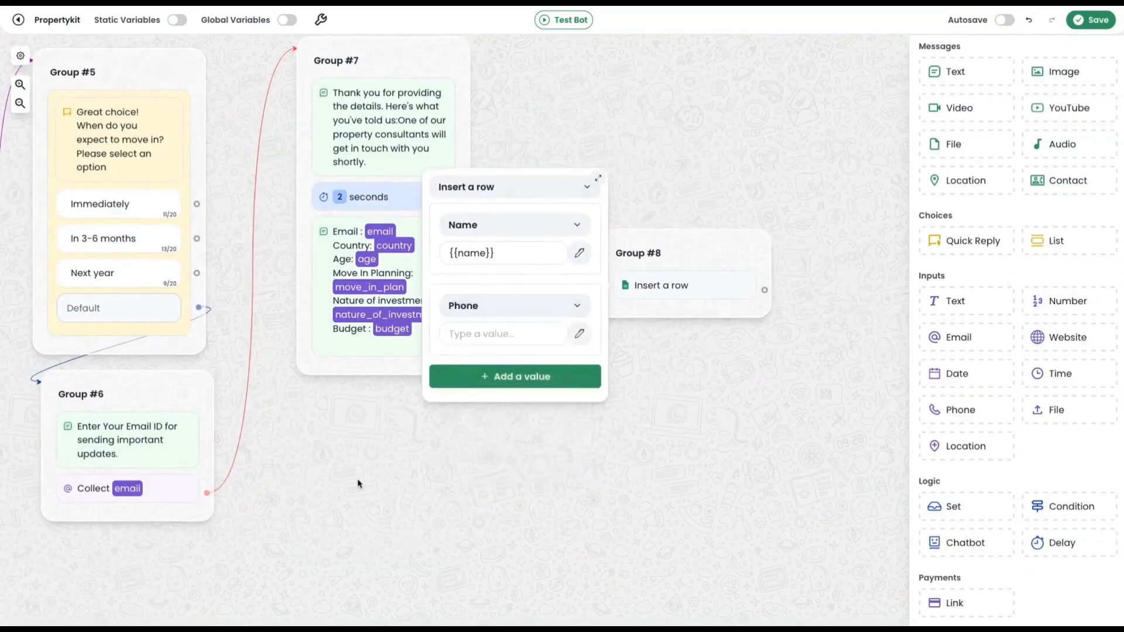
{"action": "left_click", "coordinate": [177, 20]}
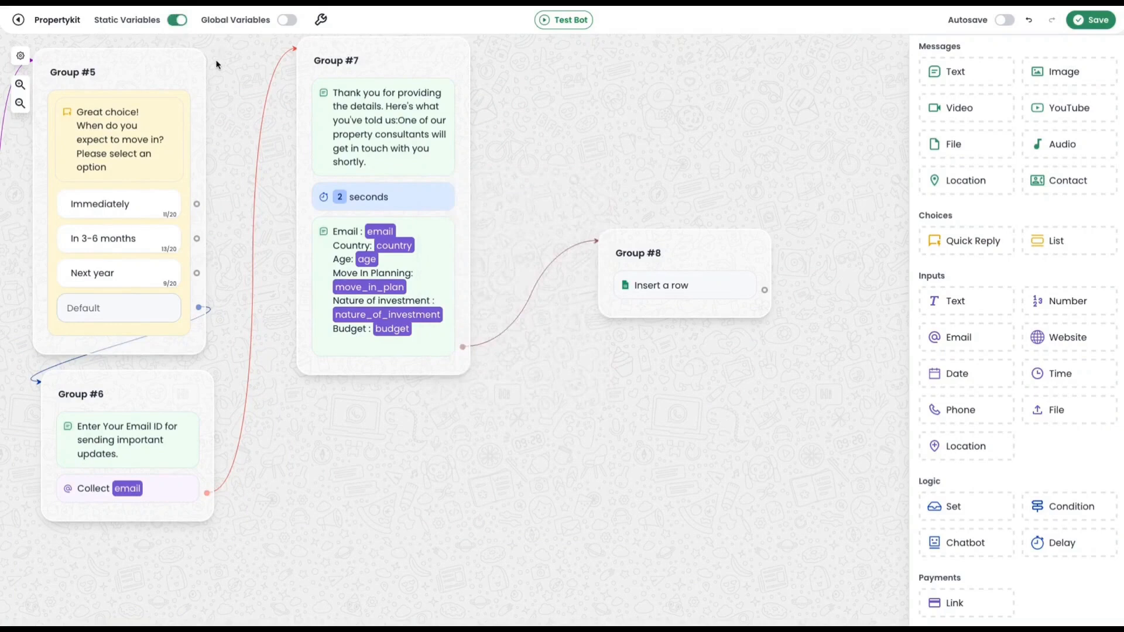
Fill the Phone column's row value in Group #8 with the STAT_PHONE variable.
{"action": "left_click", "coordinate": [682, 293]}
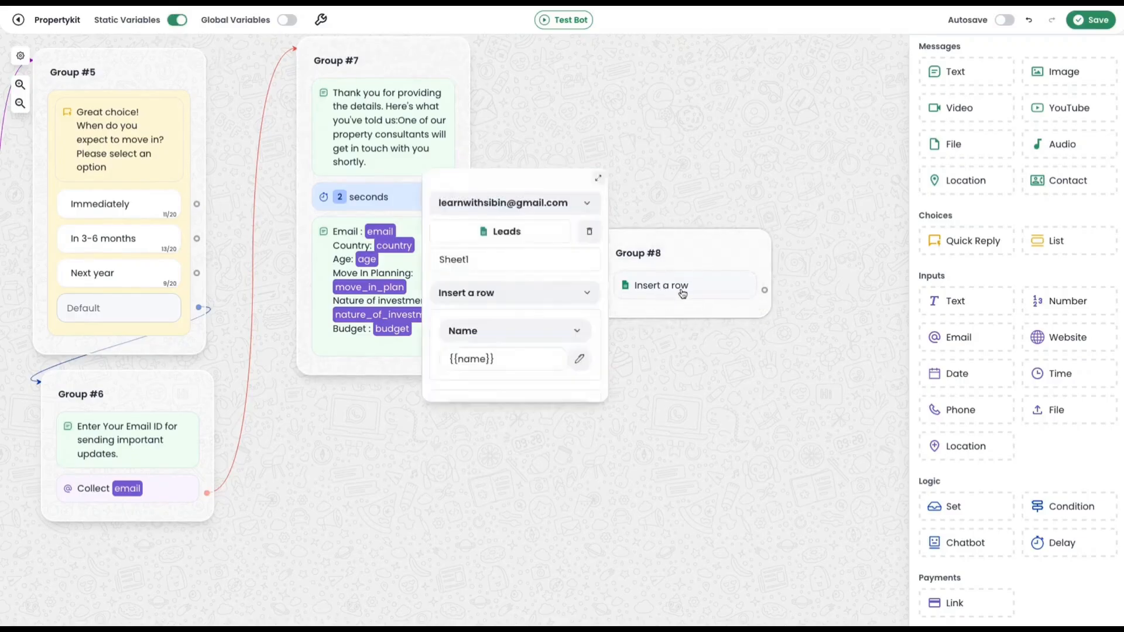
{"action": "scroll", "coordinate": [520, 321], "scroll_direction": "down", "scroll_amount": 3}
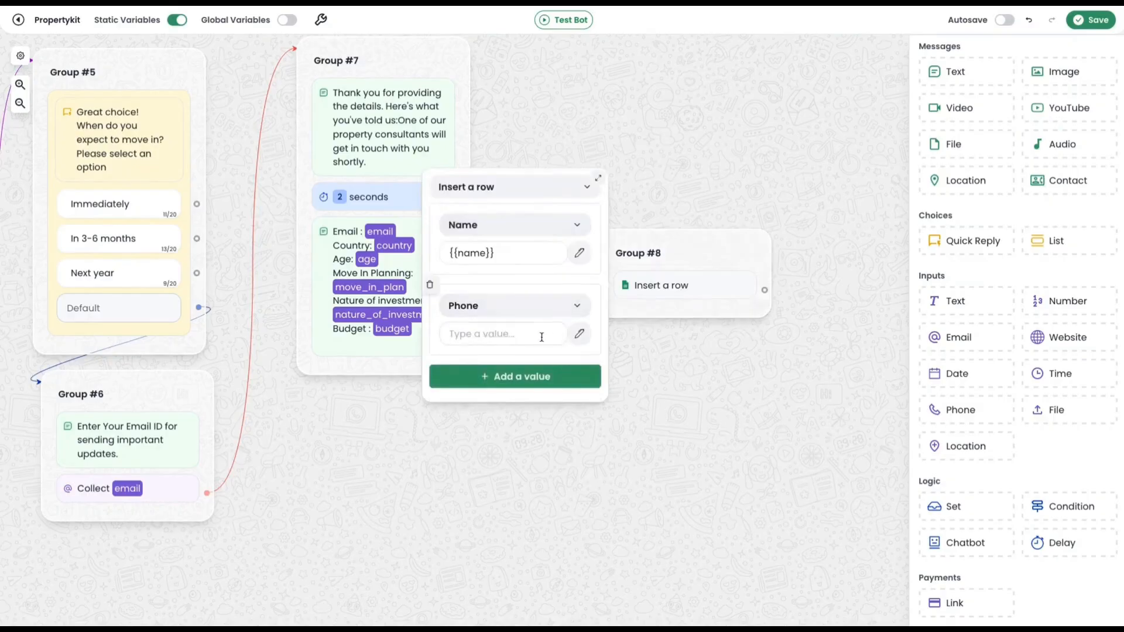
{"action": "left_click", "coordinate": [578, 334]}
{"action": "scroll", "coordinate": [521, 509], "scroll_direction": "down", "scroll_amount": 1}
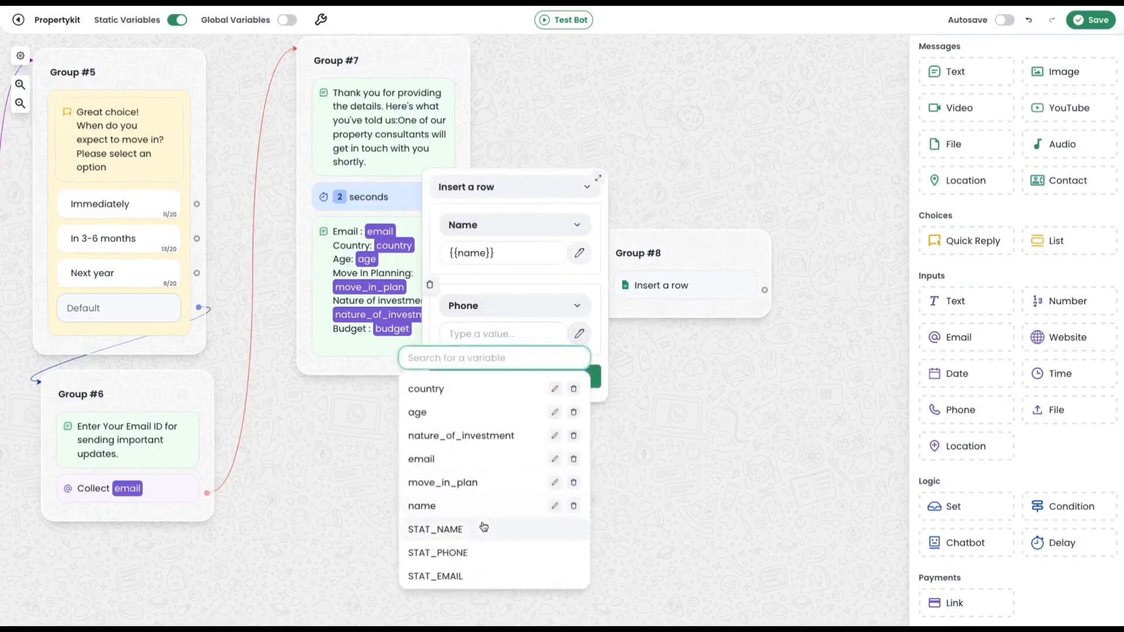
{"action": "left_click", "coordinate": [459, 554]}
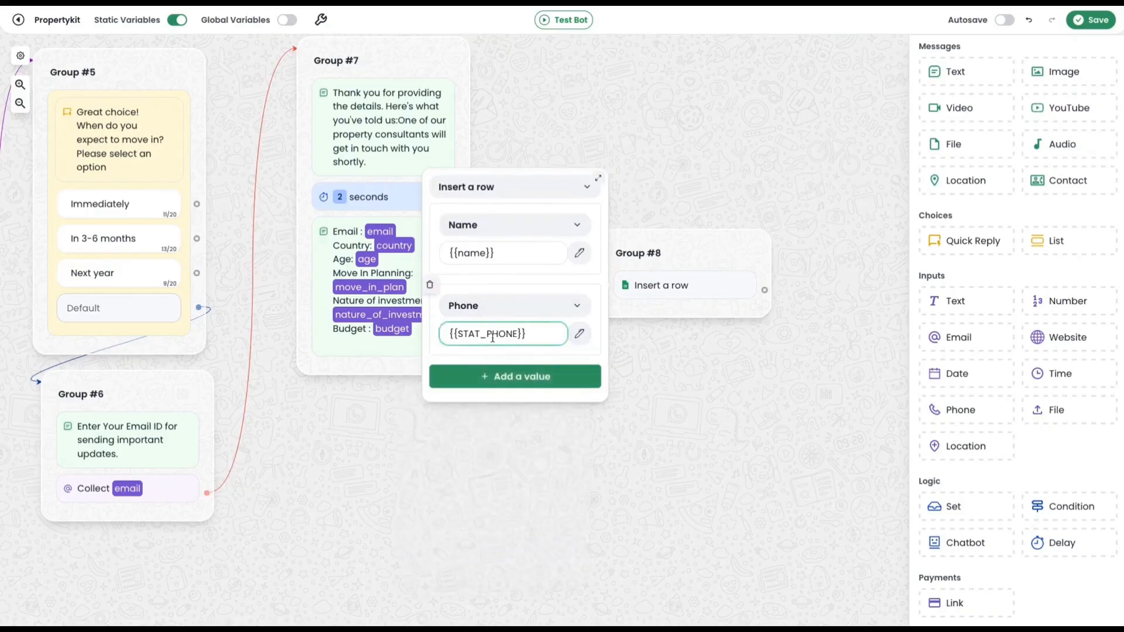
Add a row value that fills the Country column with the country variable.
{"action": "left_click", "coordinate": [512, 380]}
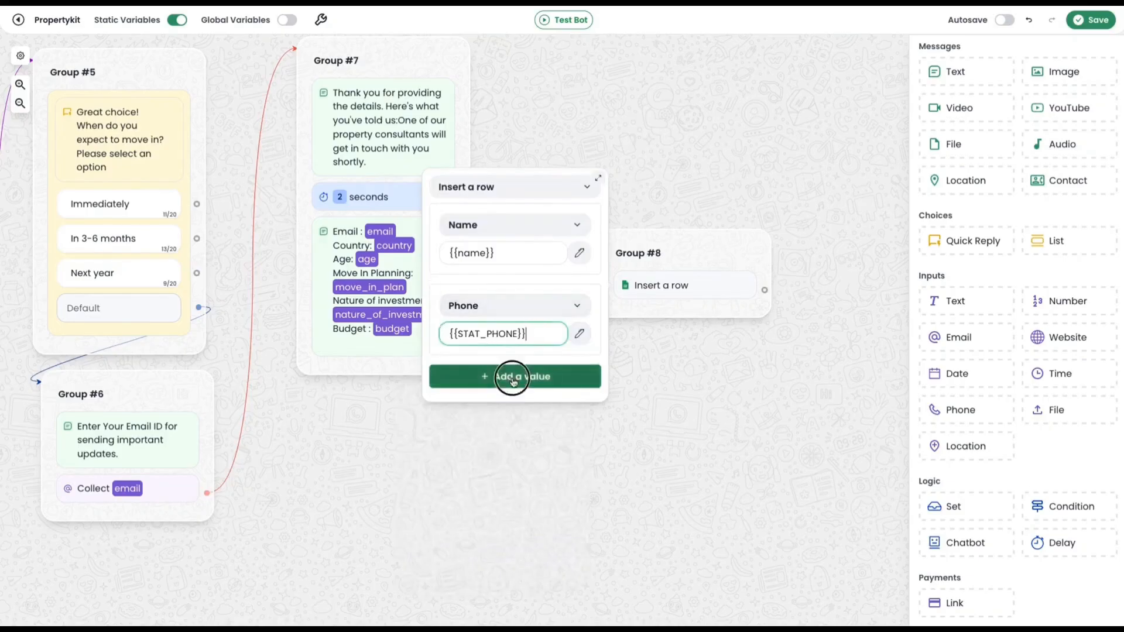
{"action": "left_click", "coordinate": [509, 305]}
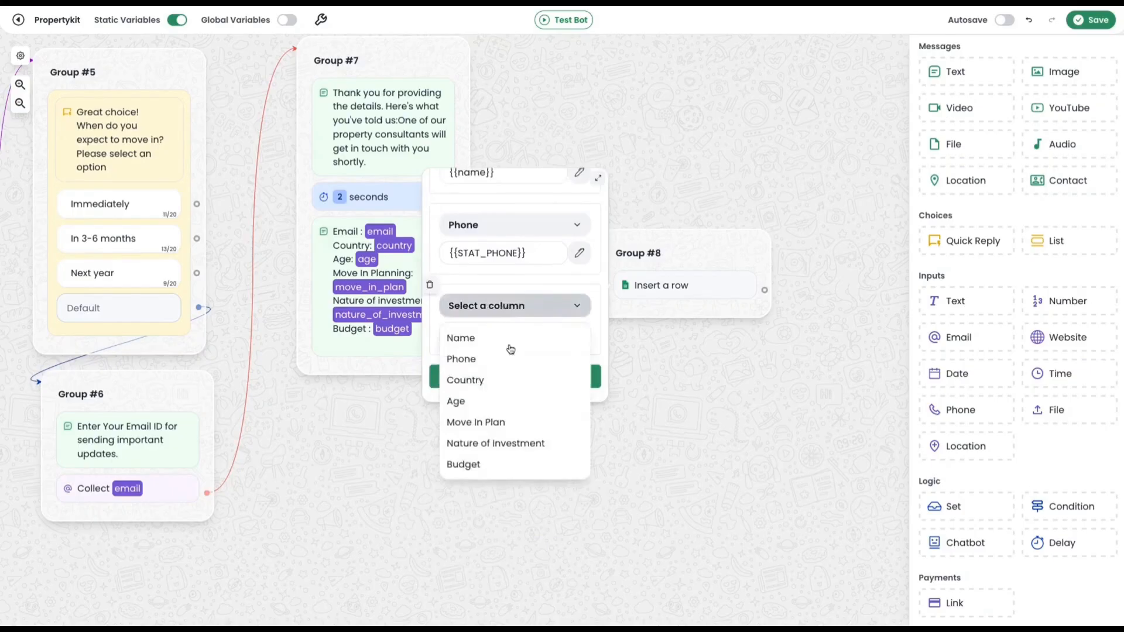
{"action": "left_click", "coordinate": [505, 375]}
{"action": "left_click", "coordinate": [579, 334]}
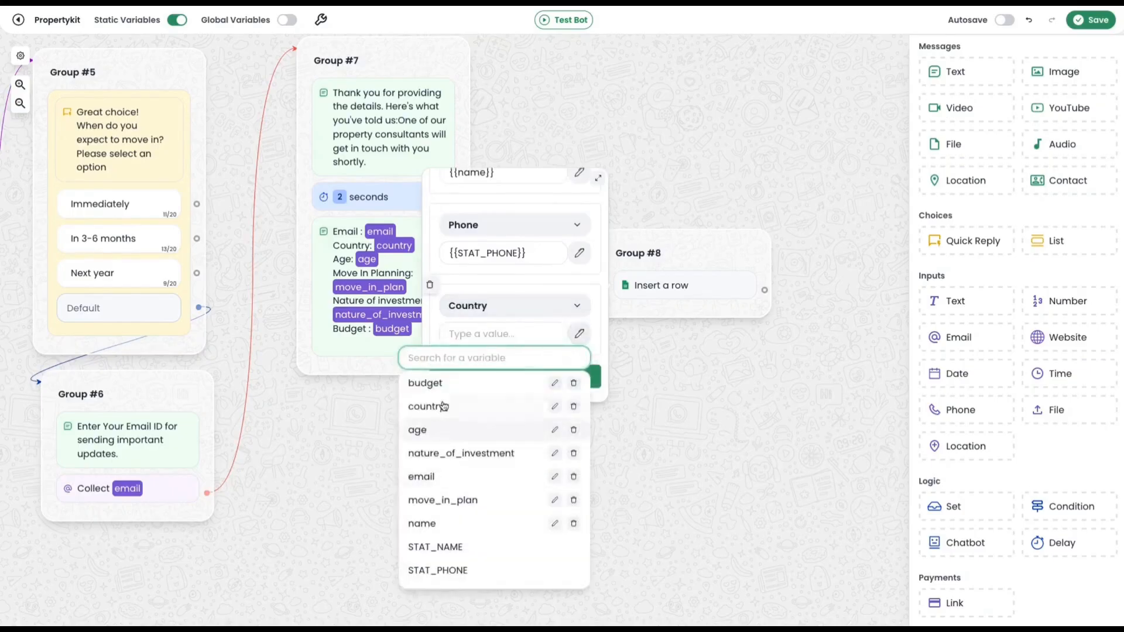
{"action": "left_click", "coordinate": [443, 407]}
Add row values that fill Age with the age variable and Move In Plan with the move_in_plan variable.
{"action": "left_click", "coordinate": [538, 375]}
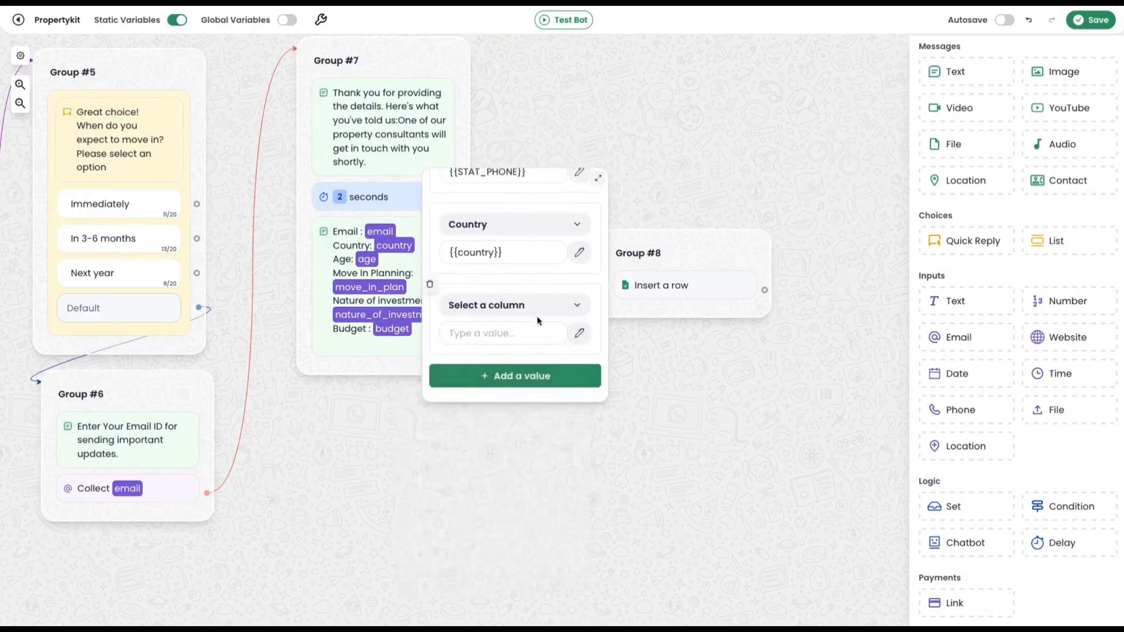
{"action": "left_click", "coordinate": [538, 315]}
{"action": "left_click", "coordinate": [509, 402]}
{"action": "left_click", "coordinate": [579, 334]}
{"action": "left_click", "coordinate": [490, 428]}
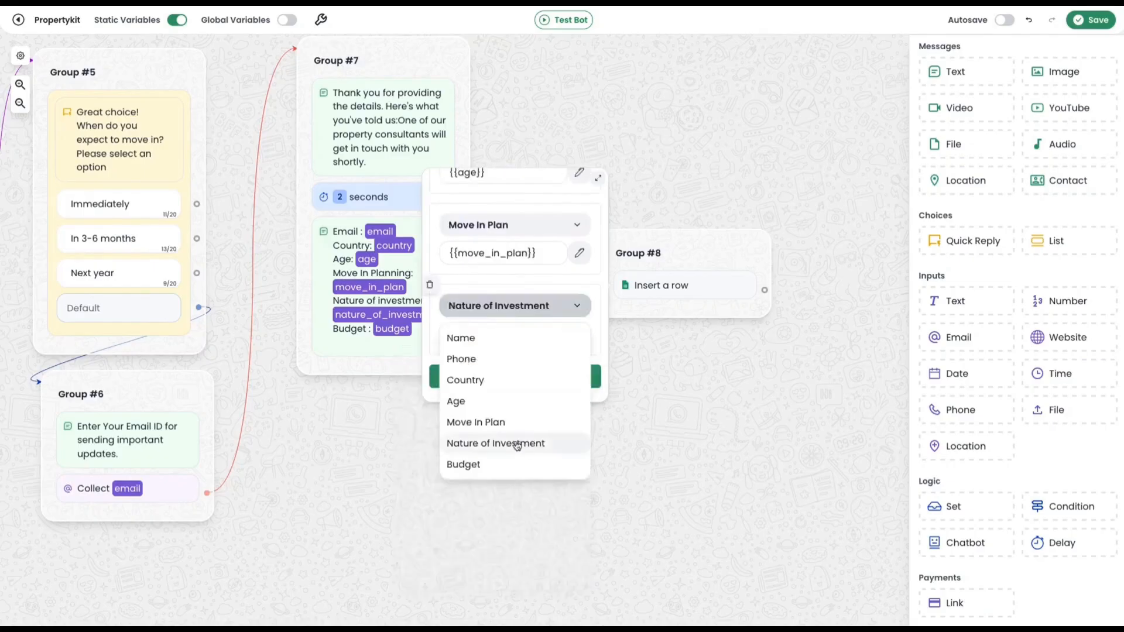
Fill the Nature of Investment column of the inserted row with the nature_of_investment variable.
{"action": "left_click", "coordinate": [514, 443]}
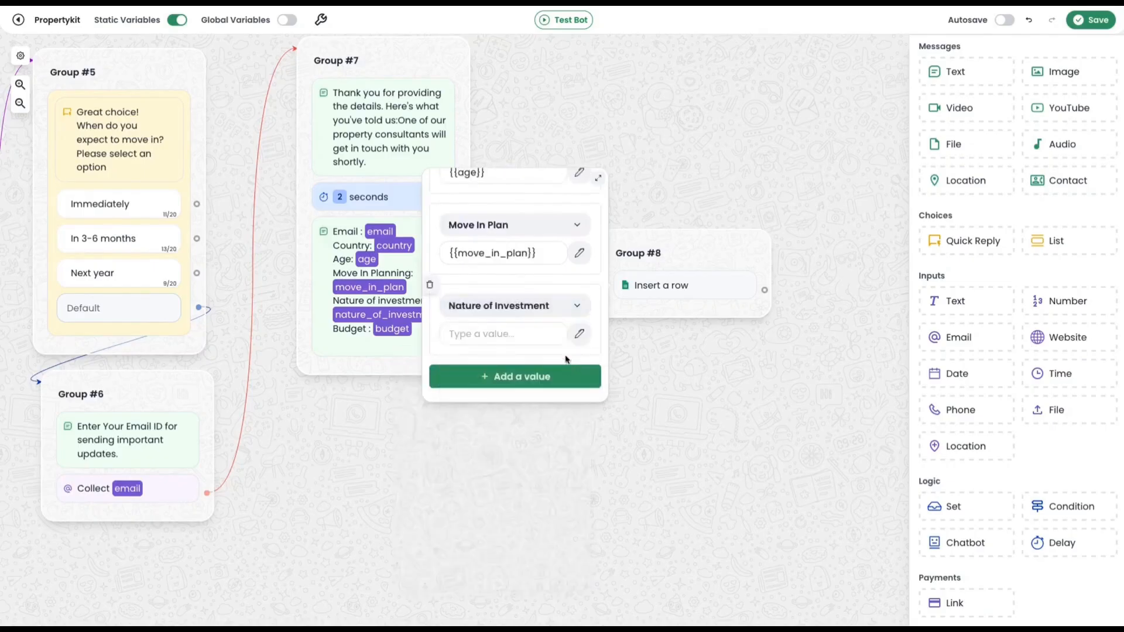
{"action": "left_click", "coordinate": [579, 334]}
{"action": "left_click", "coordinate": [480, 454]}
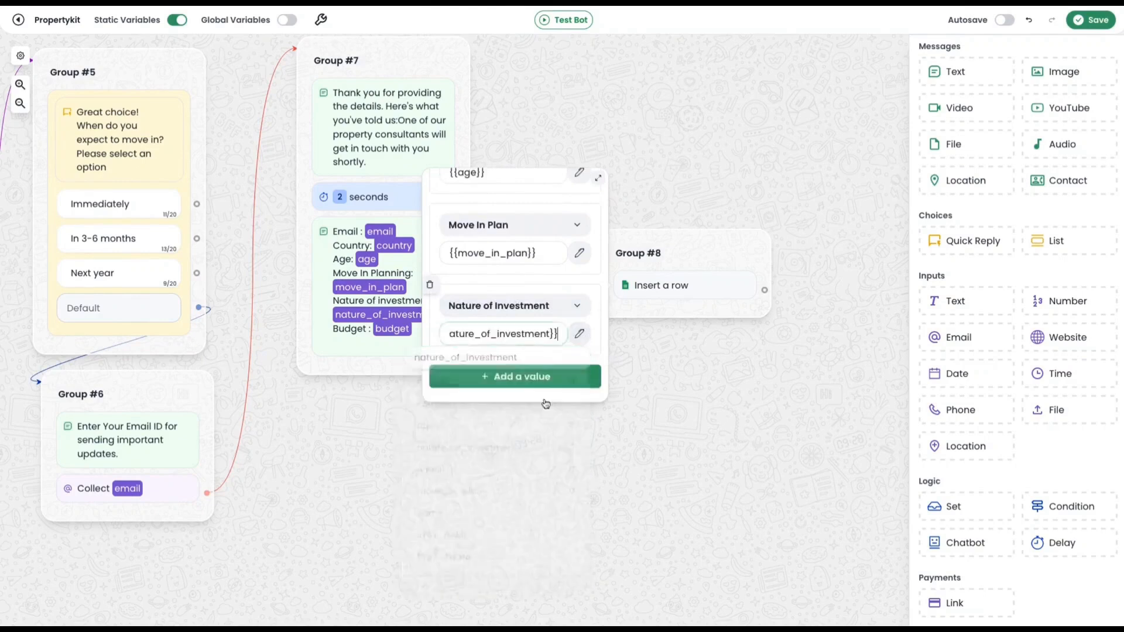
Add a row value that fills the Budget column with the budget variable, and close the Sheets block's settings.
{"action": "left_click", "coordinate": [532, 380]}
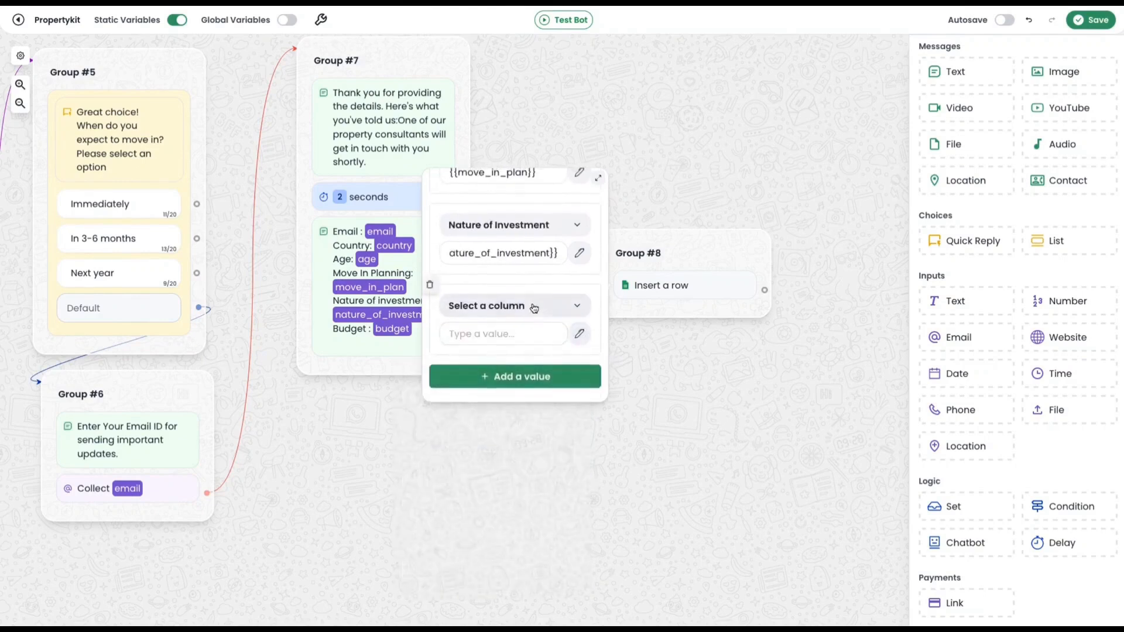
{"action": "left_click", "coordinate": [534, 305]}
{"action": "left_click", "coordinate": [464, 463]}
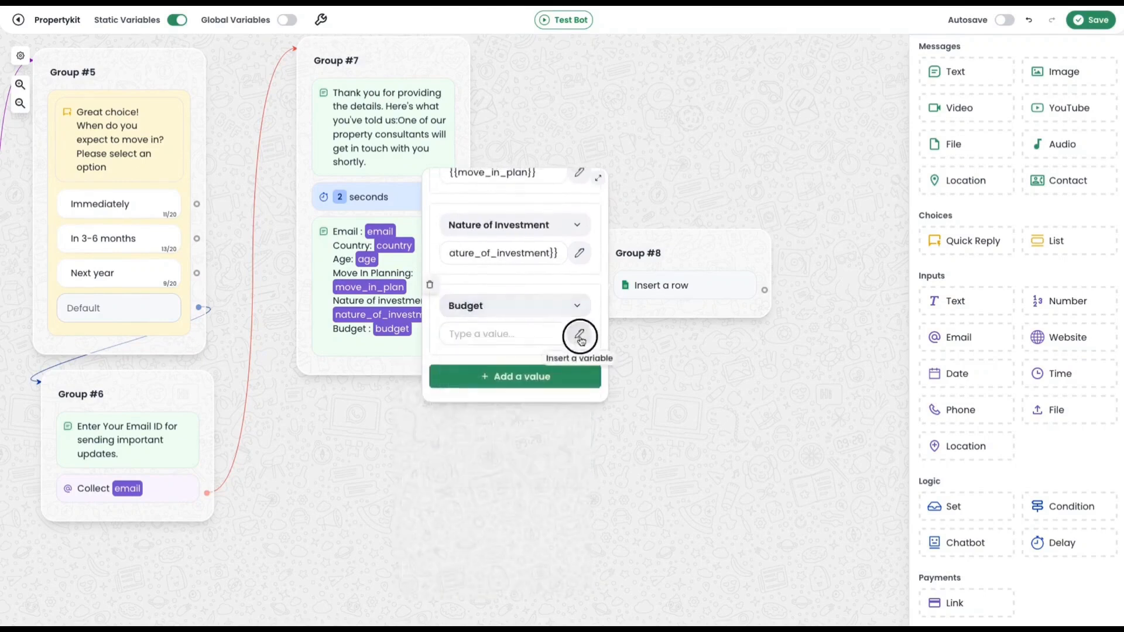
{"action": "left_click", "coordinate": [579, 333]}
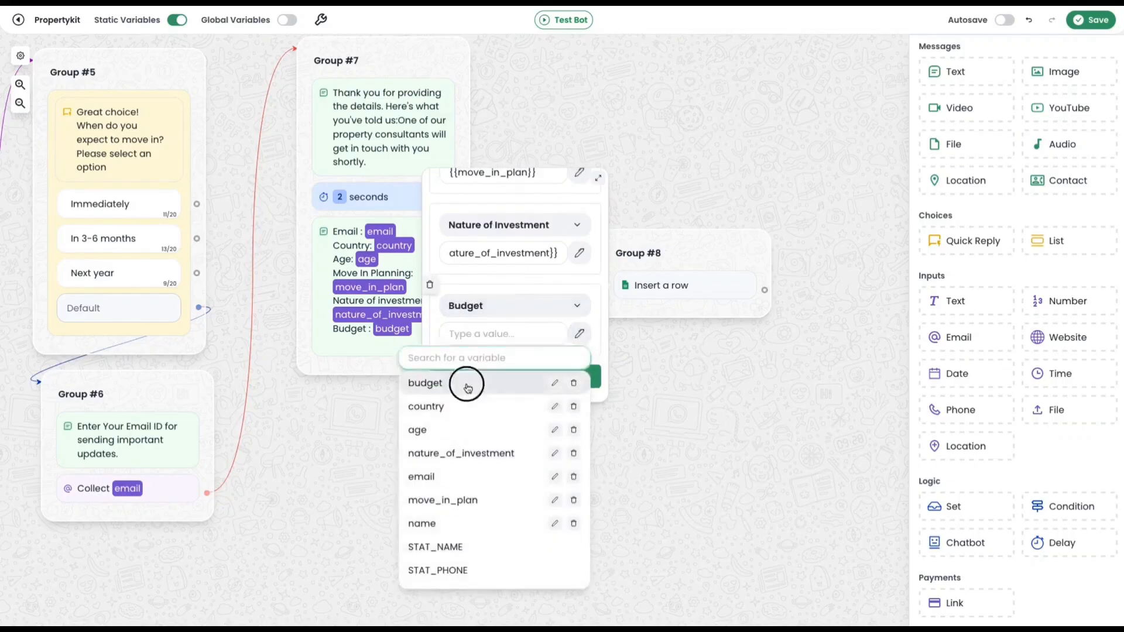
{"action": "left_click", "coordinate": [464, 383]}
{"action": "left_click", "coordinate": [686, 394]}
Add a text message reading "Thank You" in a new group after Group #8 and connect Group #8 to it.
{"action": "left_click_drag", "start_coordinate": [680, 398], "coordinate": [515, 381]}
{"action": "left_click_drag", "start_coordinate": [956, 76], "coordinate": [755, 280]}
{"action": "left_click_drag", "start_coordinate": [599, 272], "coordinate": [725, 287]}
{"action": "left_click", "coordinate": [776, 333]}
{"action": "type", "text": "Thank You"}
{"action": "left_click", "coordinate": [609, 321]}
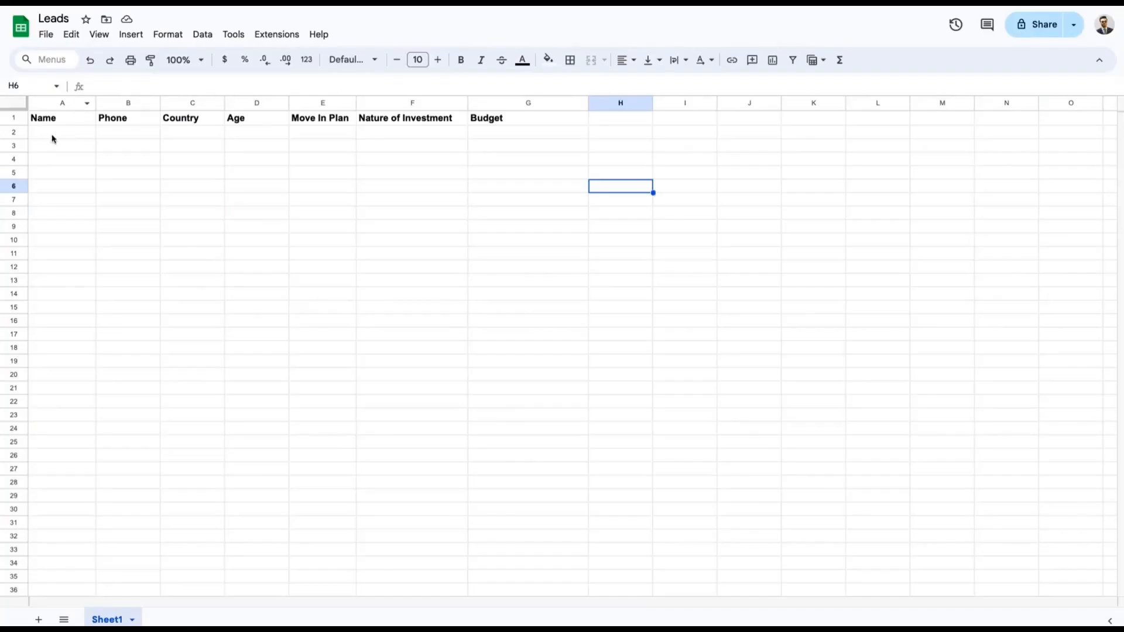
Move the Start block farther away from Group #1 and delete the connection between them.
{"action": "left_click", "coordinate": [48, 134]}
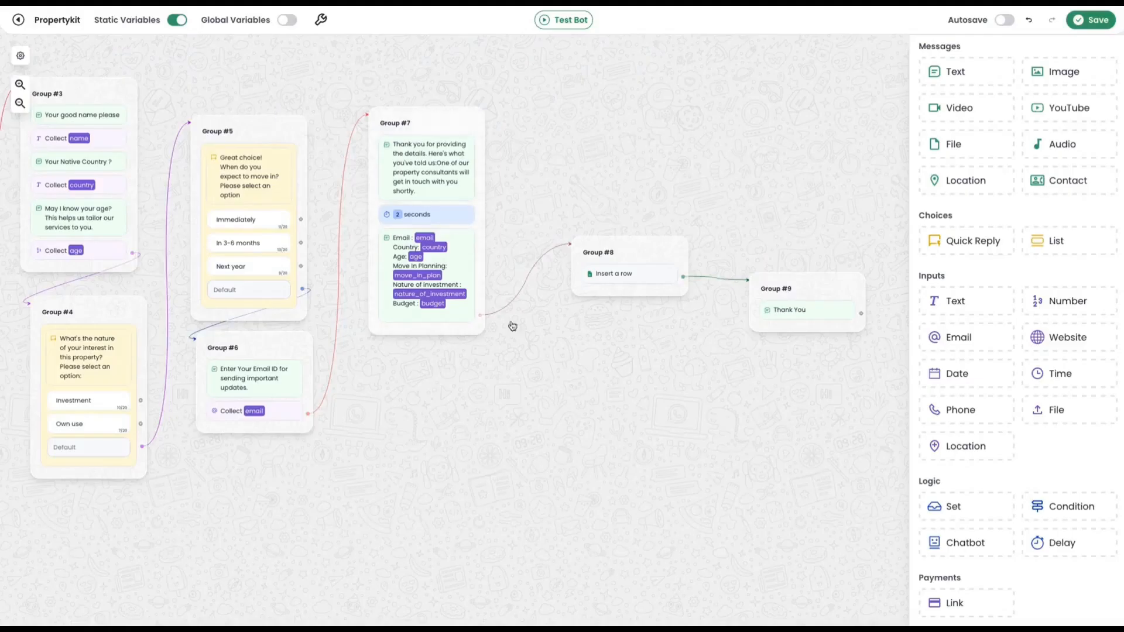
{"action": "scroll", "coordinate": [713, 428], "scroll_direction": "up", "scroll_amount": 2}
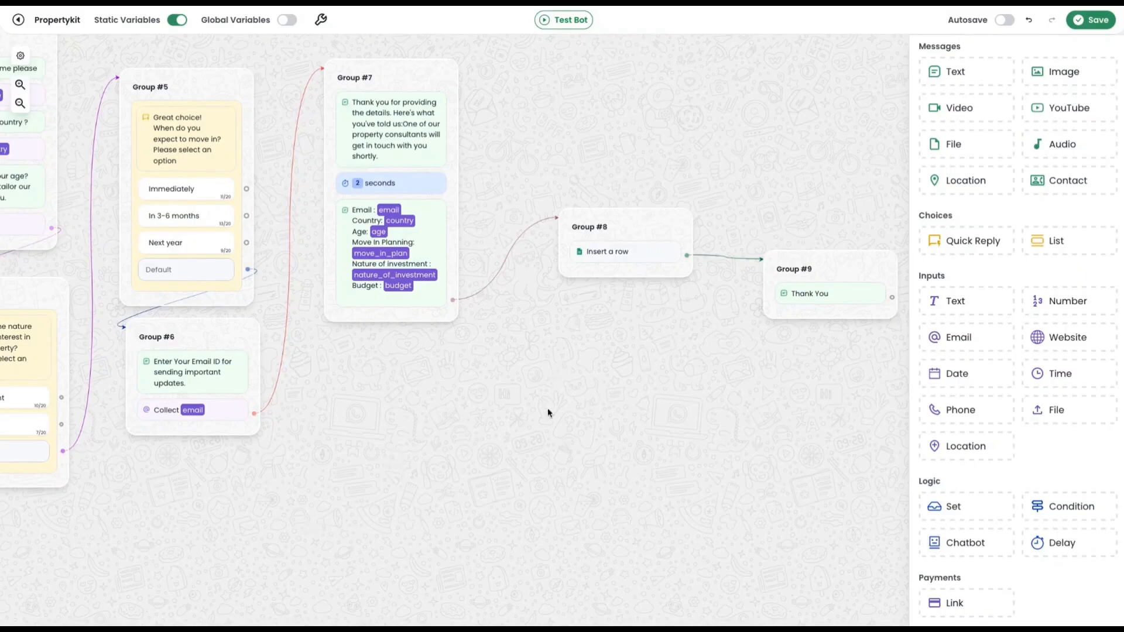
{"action": "scroll", "coordinate": [580, 252], "scroll_direction": "up", "scroll_amount": 1}
{"action": "left_click_drag", "start_coordinate": [356, 524], "coordinate": [627, 528]}
{"action": "scroll", "coordinate": [550, 535], "scroll_direction": "down", "scroll_amount": 1}
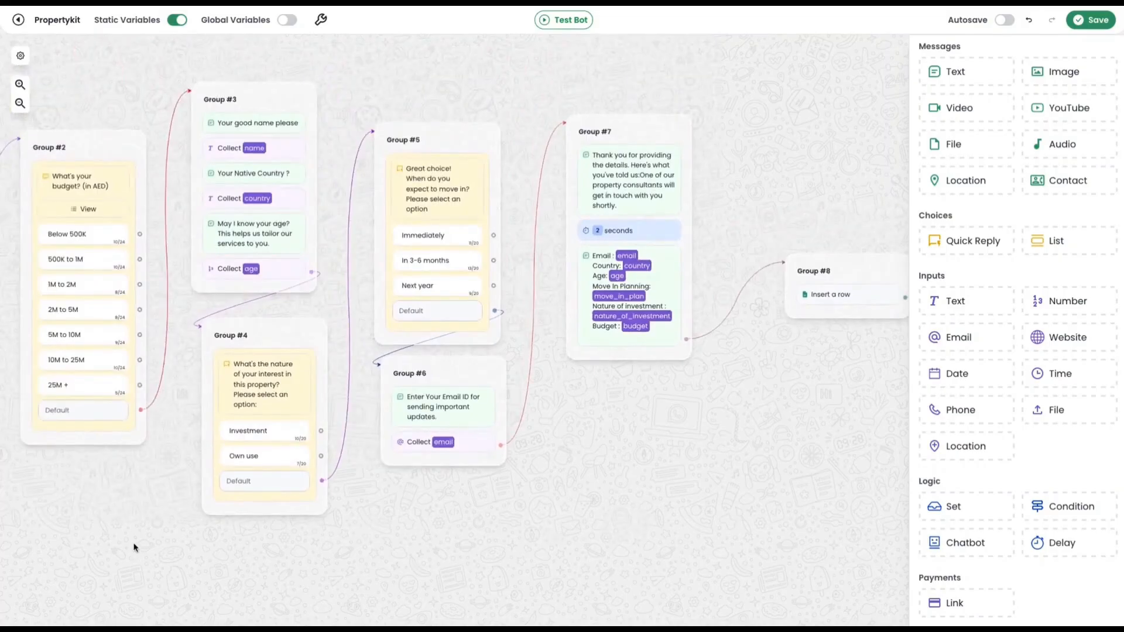
{"action": "left_click_drag", "start_coordinate": [129, 535], "coordinate": [710, 594]}
{"action": "left_click_drag", "start_coordinate": [259, 459], "coordinate": [228, 437]}
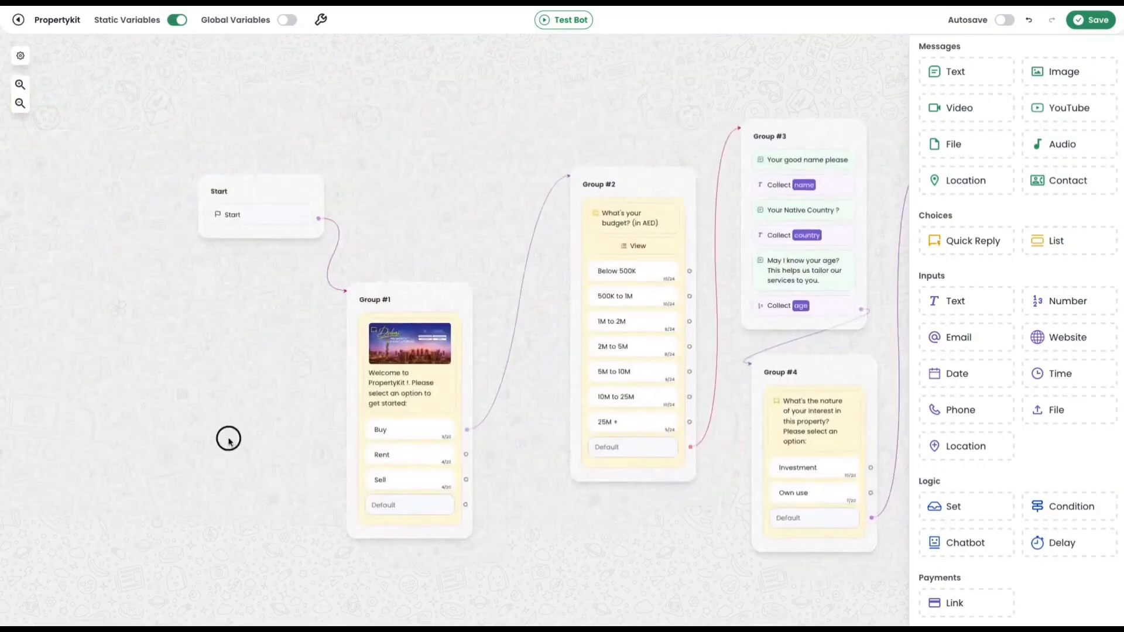
{"action": "left_click_drag", "start_coordinate": [269, 193], "coordinate": [166, 150]}
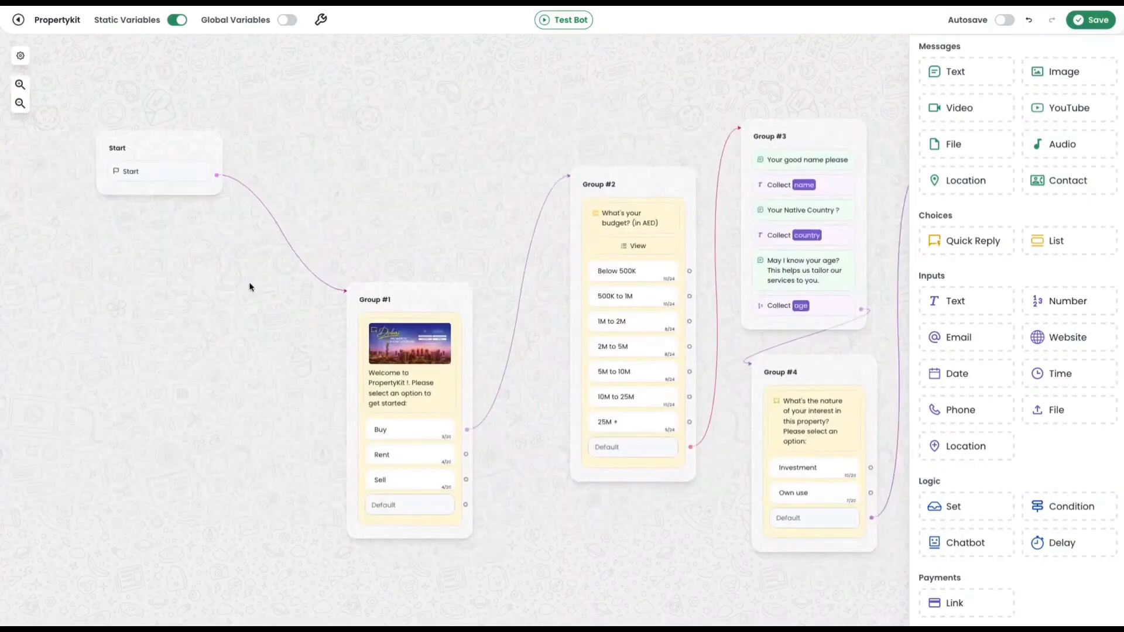
{"action": "right_click", "coordinate": [276, 221]}
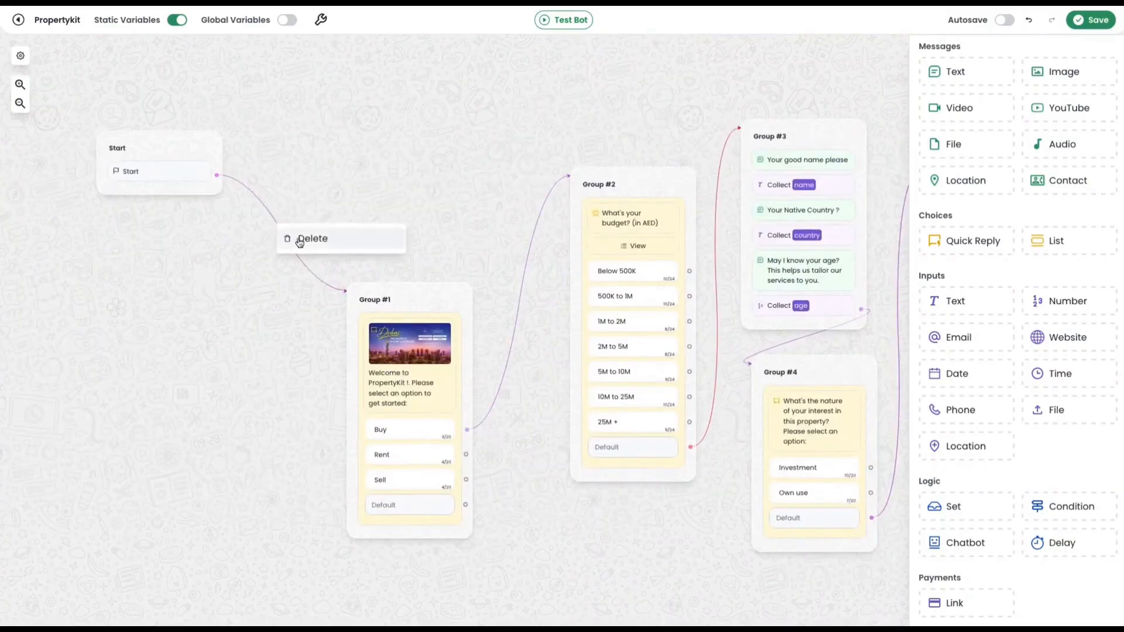
{"action": "left_click", "coordinate": [299, 240]}
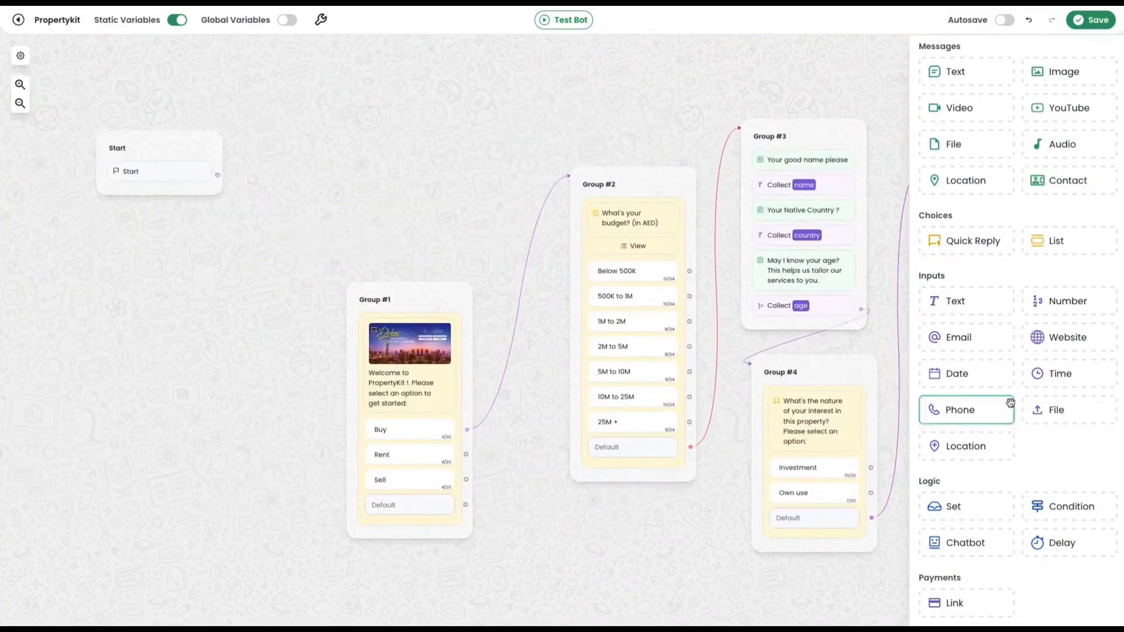
Add a Sheets integration block in a new group near Start and connect Start to it.
{"action": "scroll", "coordinate": [1011, 401], "scroll_direction": "down", "scroll_amount": 8}
{"action": "left_click_drag", "start_coordinate": [1064, 303], "coordinate": [433, 186]}
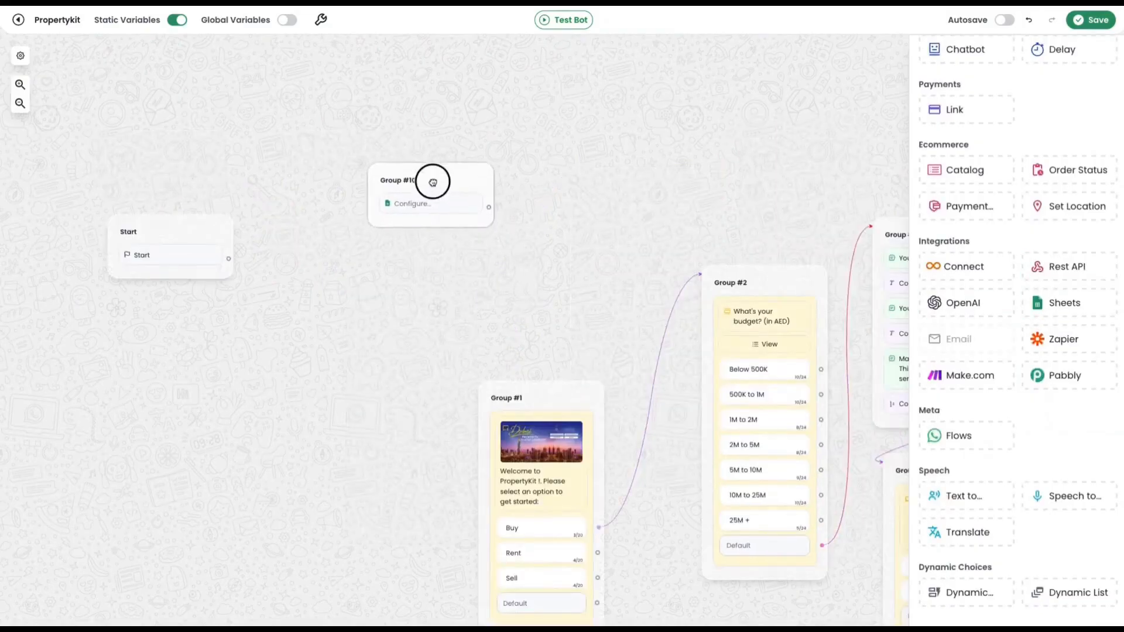
{"action": "left_click_drag", "start_coordinate": [228, 260], "coordinate": [418, 229]}
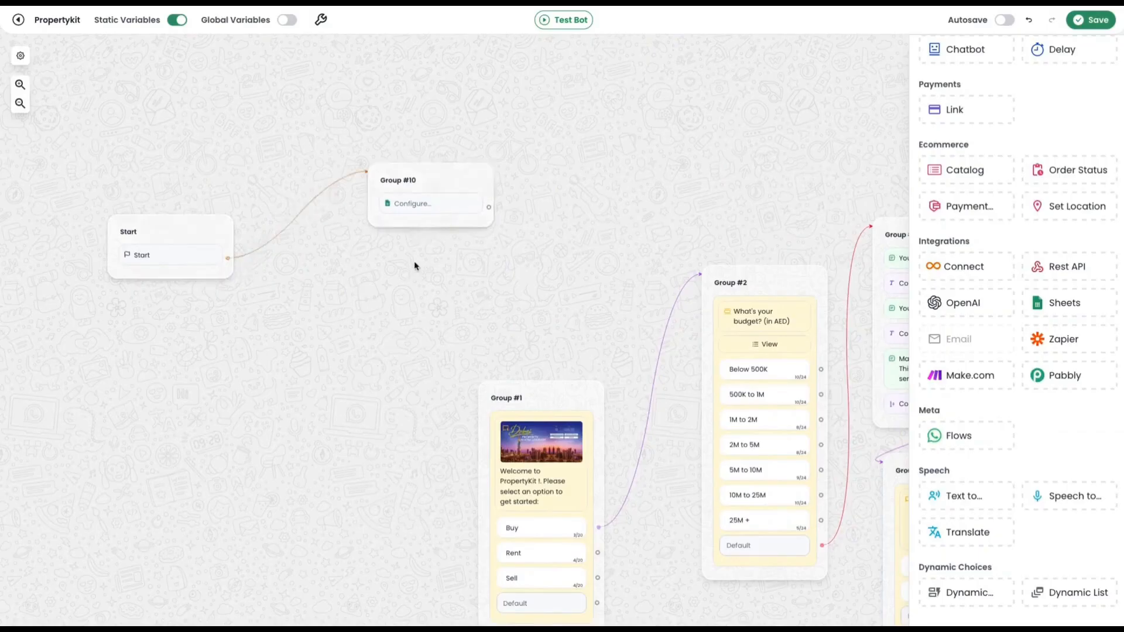
Select the connected Google account in the Group #10 Sheets block.
{"action": "left_click_drag", "start_coordinate": [571, 335], "coordinate": [516, 293]}
{"action": "scroll", "coordinate": [379, 213], "scroll_direction": "up", "scroll_amount": 1}
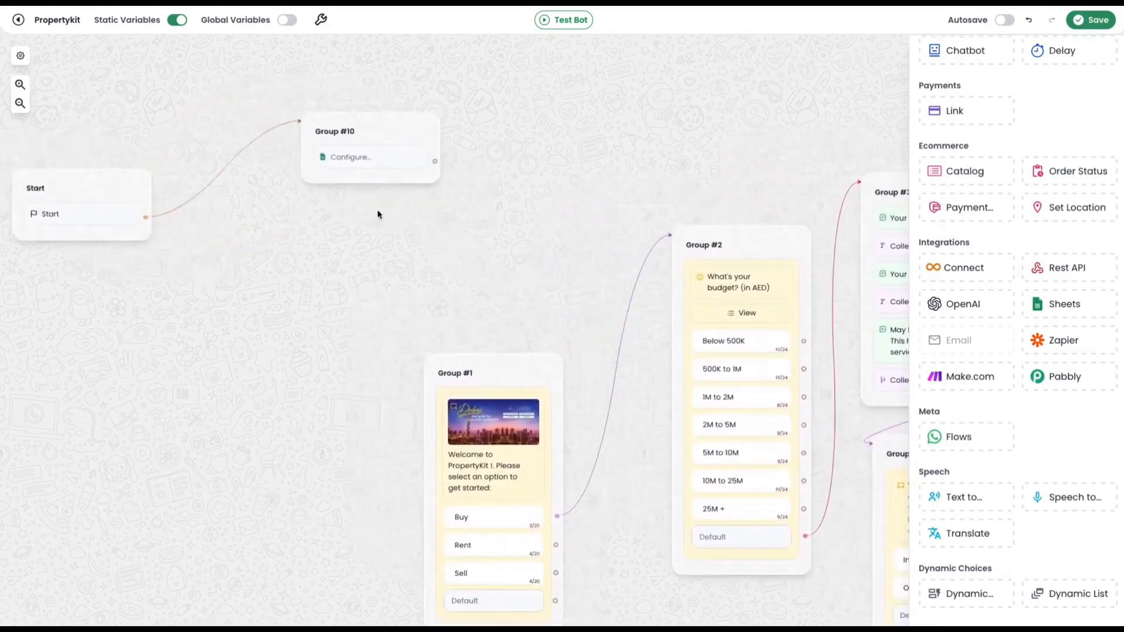
{"action": "left_click", "coordinate": [361, 158]}
{"action": "left_click", "coordinate": [170, 163]}
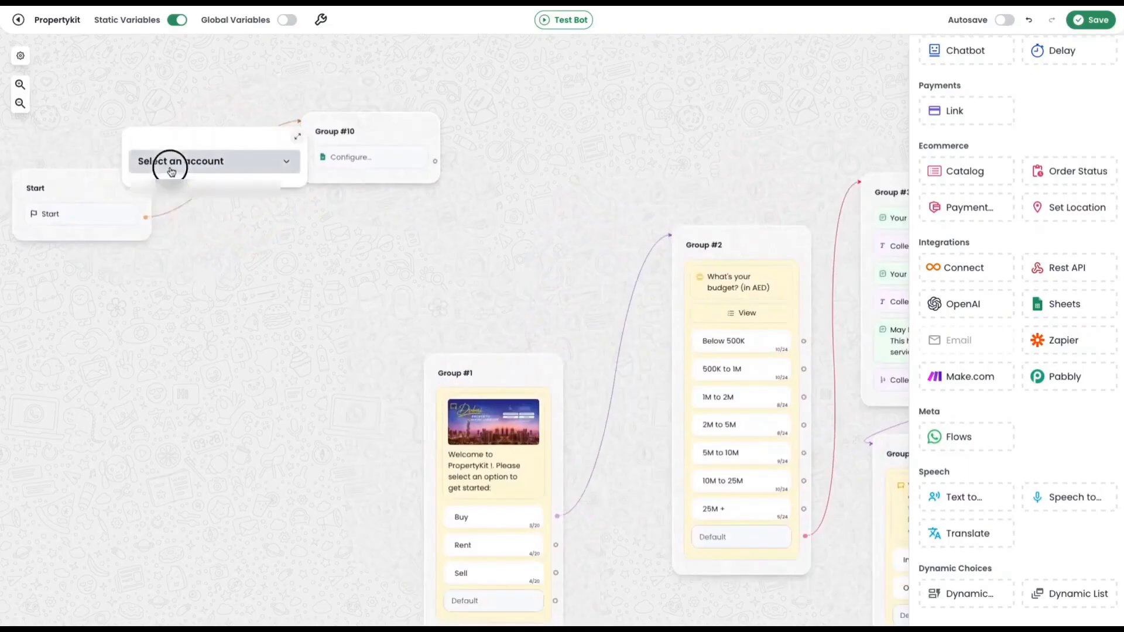
{"action": "left_click", "coordinate": [200, 198]}
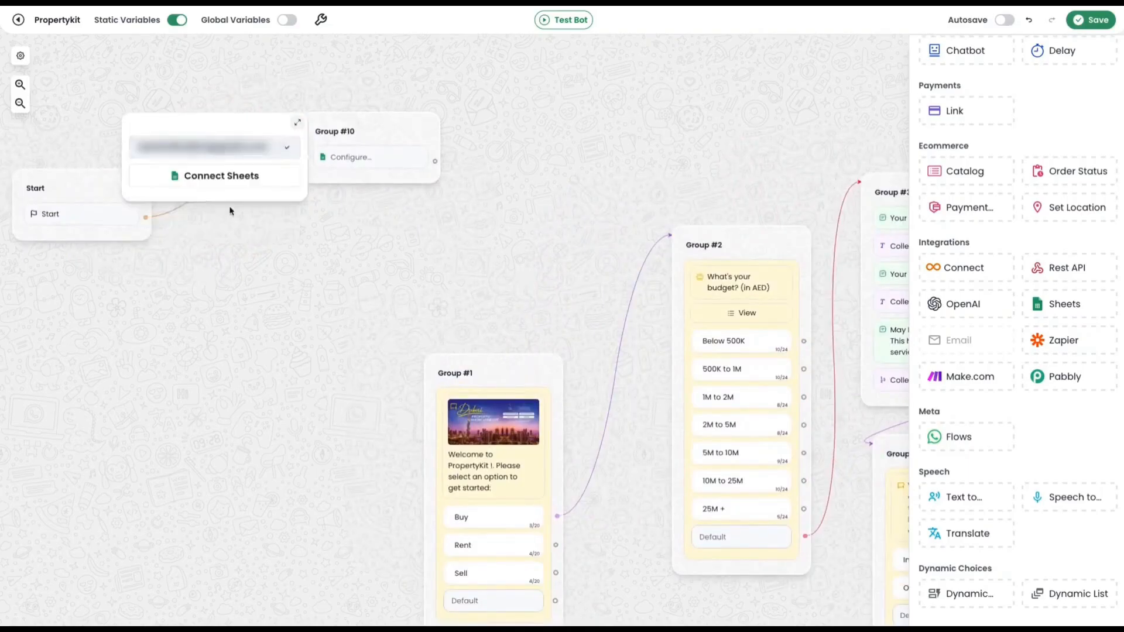
Link the Leads spreadsheet to the Group #10 Sheets block and choose Sheet1 as the sheet.
{"action": "left_click", "coordinate": [233, 182]}
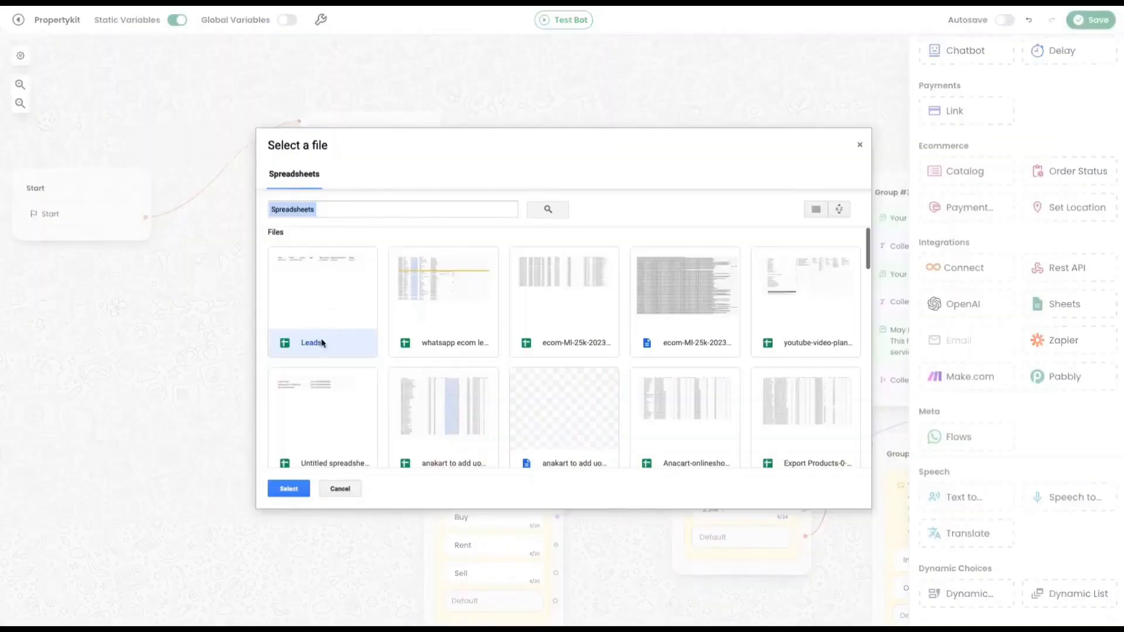
{"action": "left_click", "coordinate": [289, 489]}
{"action": "left_click", "coordinate": [215, 190]}
{"action": "left_click", "coordinate": [182, 219]}
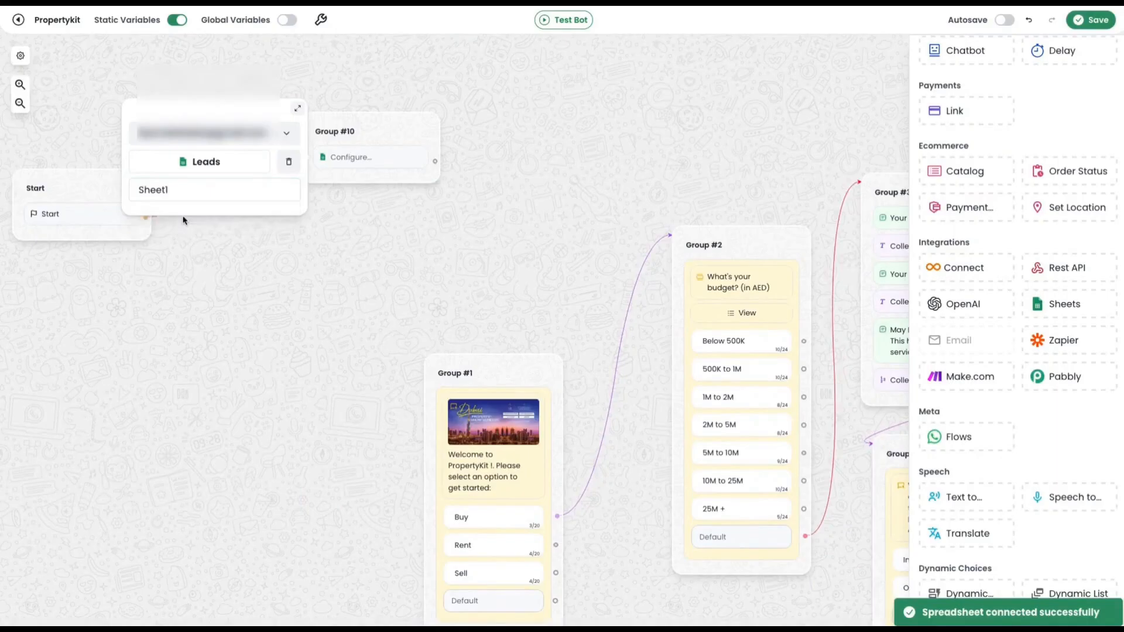
Set the Group #10 Sheets block's operation to Get data from sheet.
{"action": "left_click", "coordinate": [176, 212]}
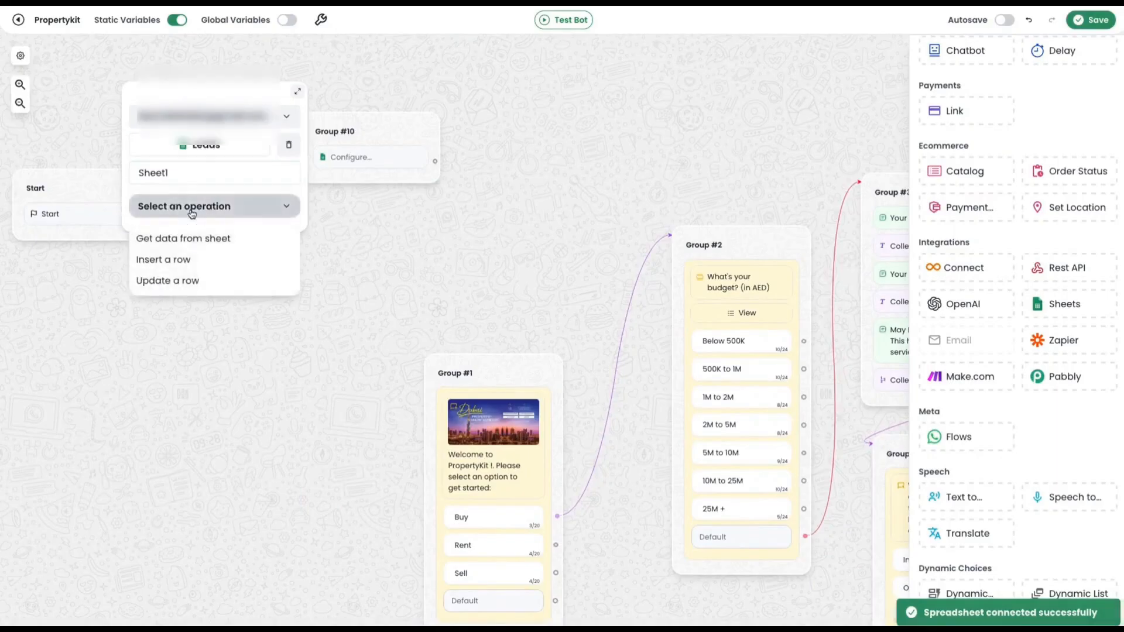
{"action": "left_click", "coordinate": [209, 240]}
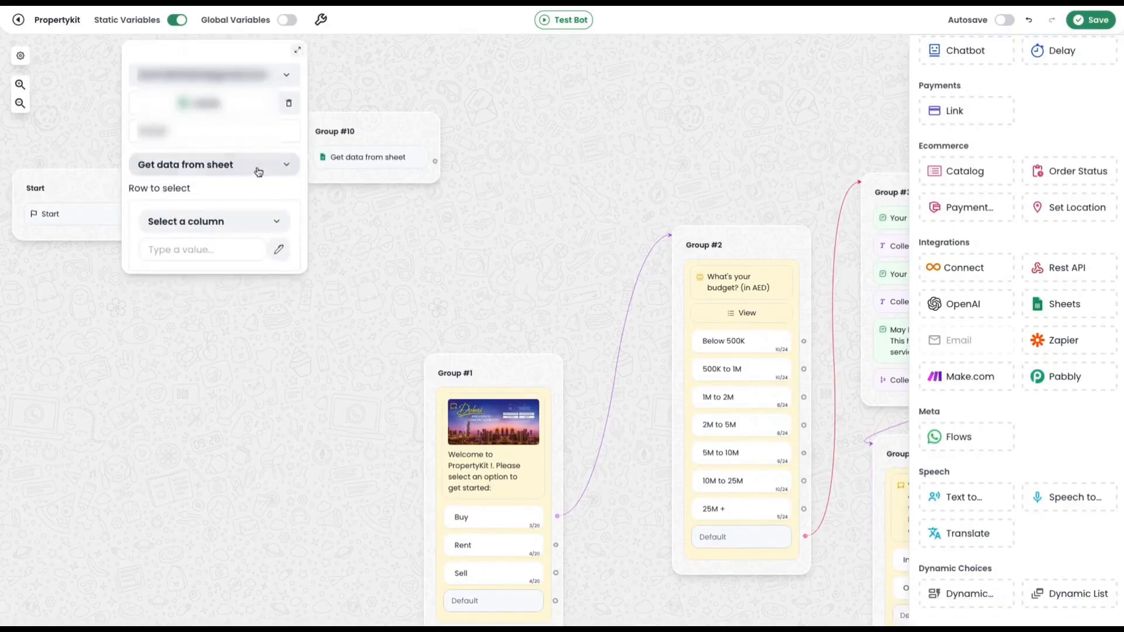
{"action": "left_click", "coordinate": [255, 170]}
{"action": "left_click", "coordinate": [245, 171]}
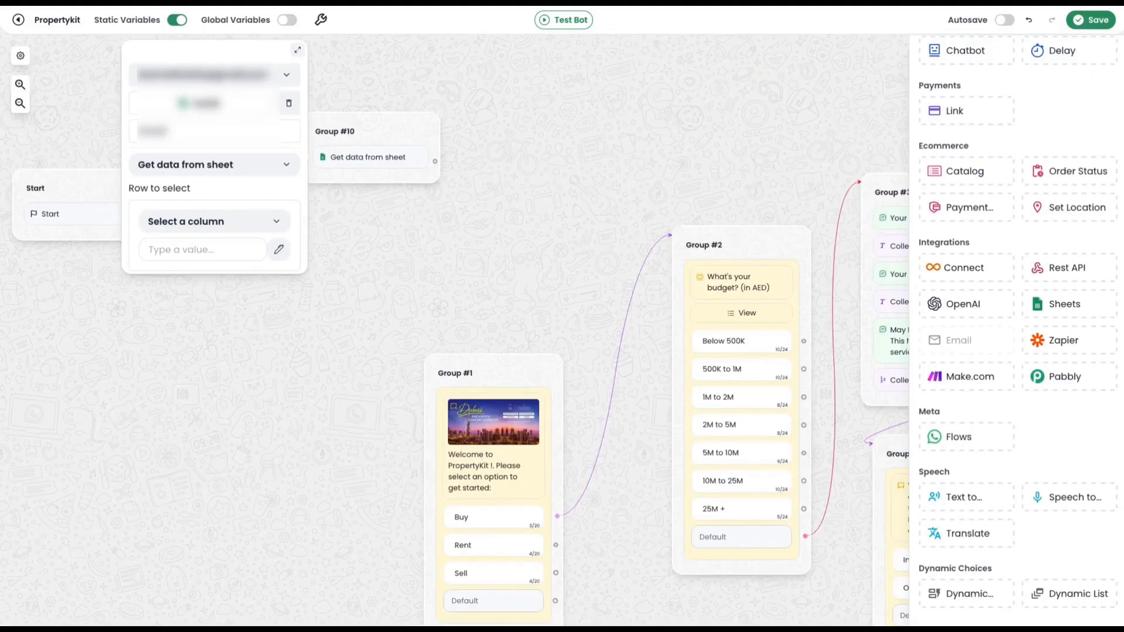
Set the Group #10 Sheets block to select the row whose Phone column matches the STAT_PHONE variable.
{"action": "left_click", "coordinate": [246, 221]}
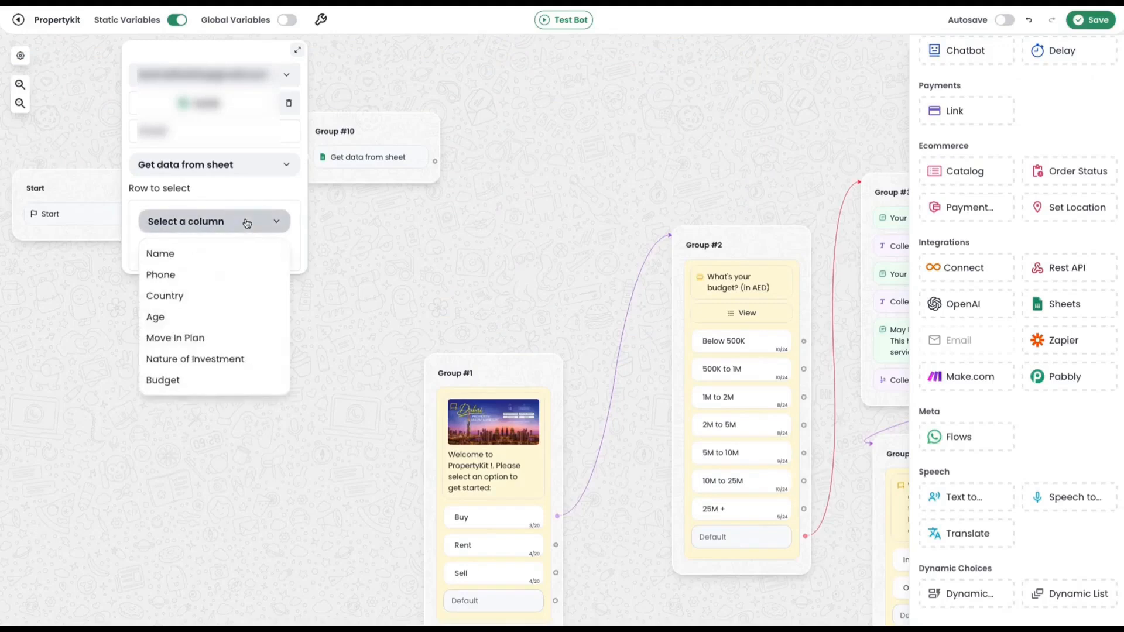
{"action": "left_click", "coordinate": [208, 273]}
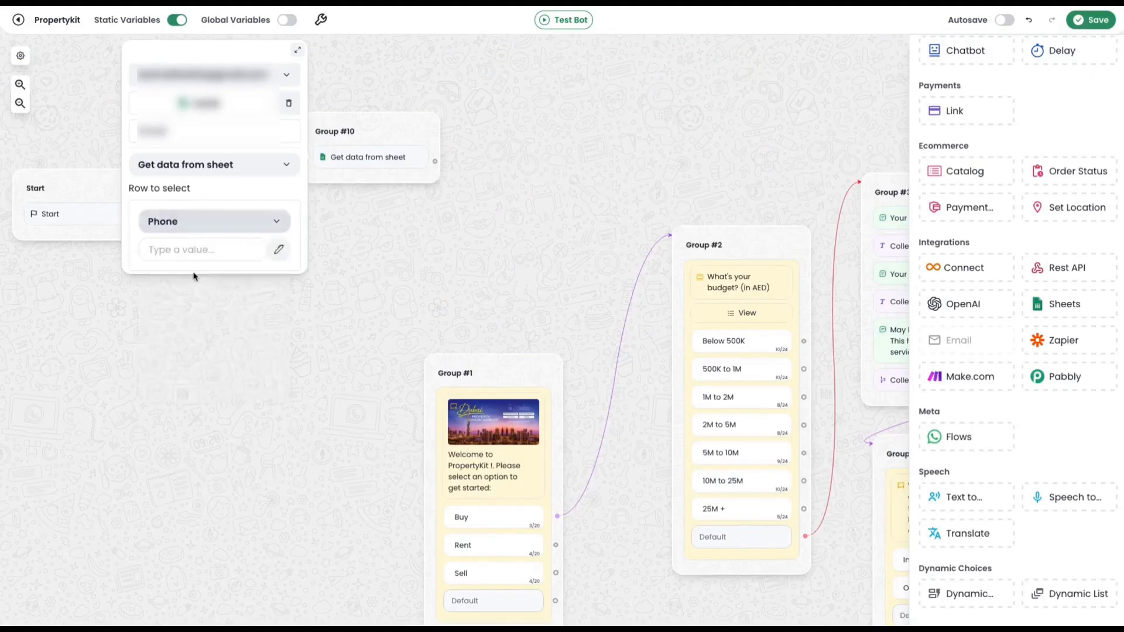
{"action": "left_click", "coordinate": [278, 249]}
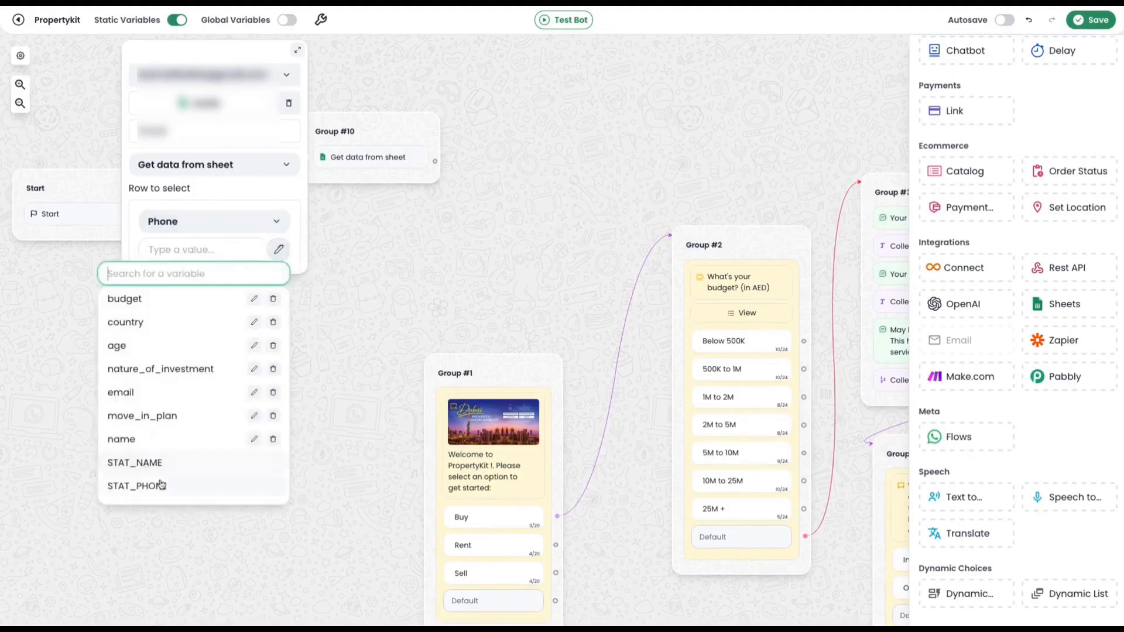
{"action": "left_click", "coordinate": [201, 485]}
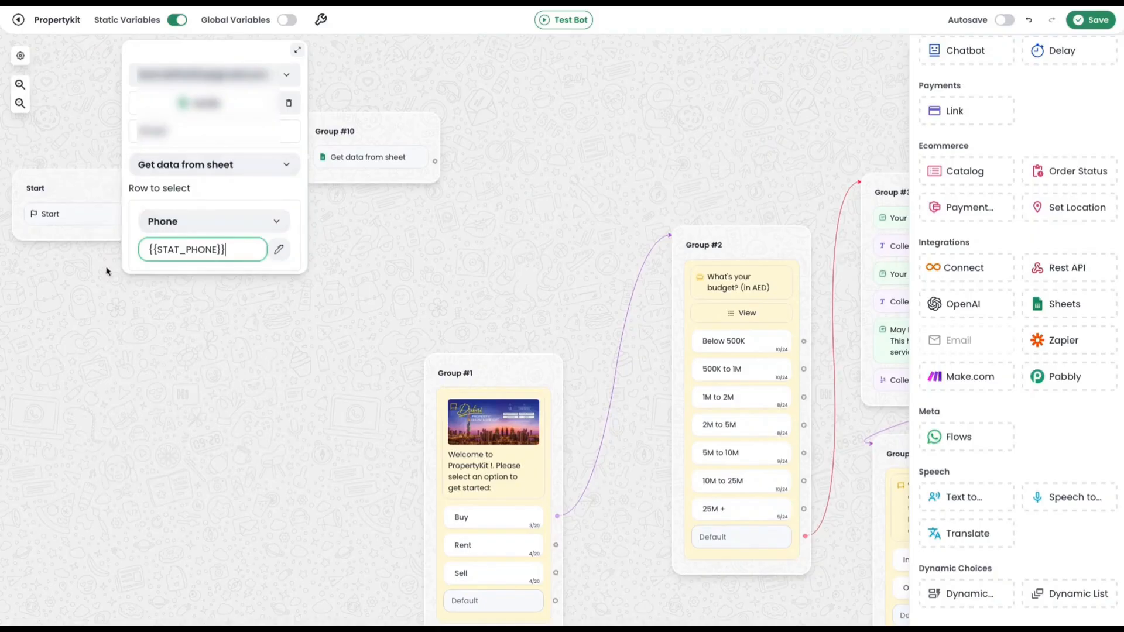
{"action": "left_click", "coordinate": [363, 255]}
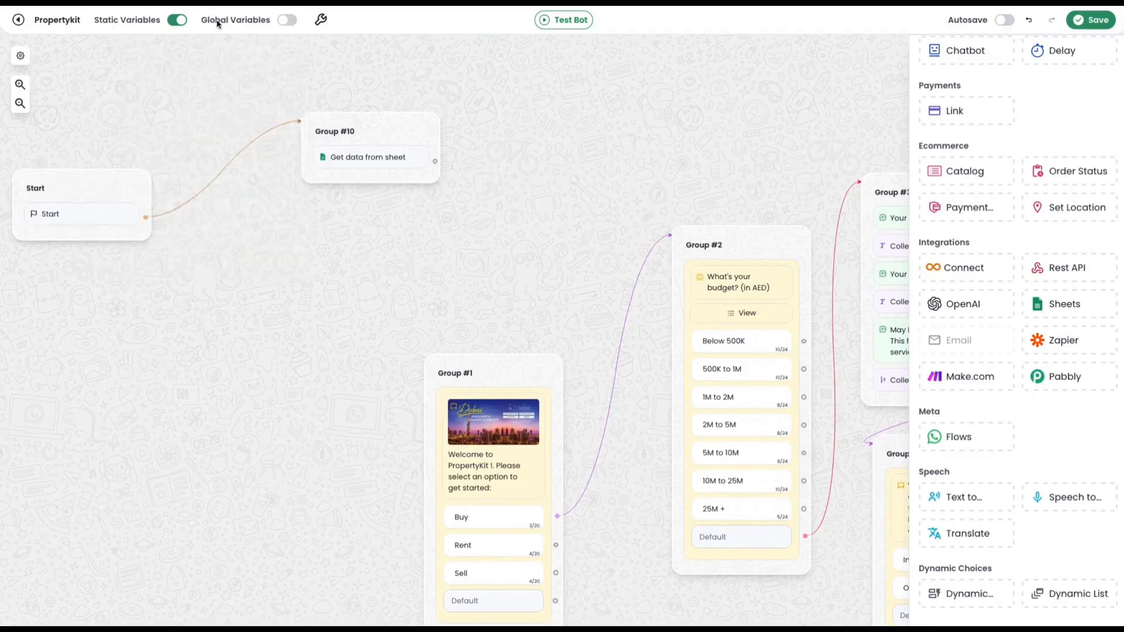
Add a cell to extract in the Group #10 Sheets block, storing the Name column in the name variable.
{"action": "left_click", "coordinate": [343, 156]}
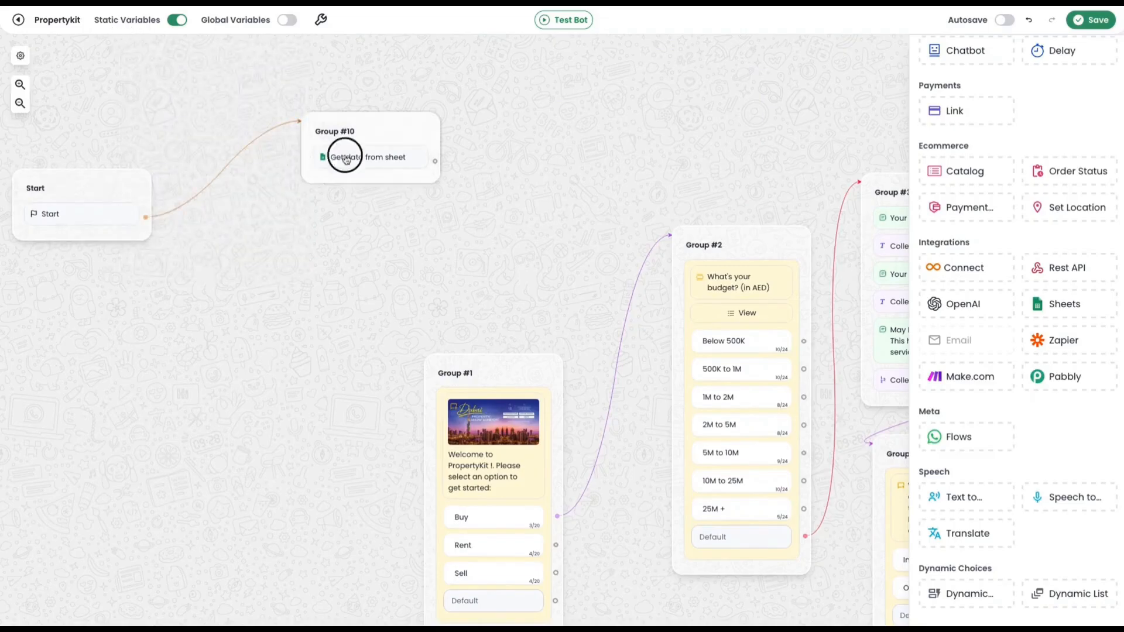
{"action": "left_click", "coordinate": [226, 249]}
{"action": "left_click", "coordinate": [226, 254]}
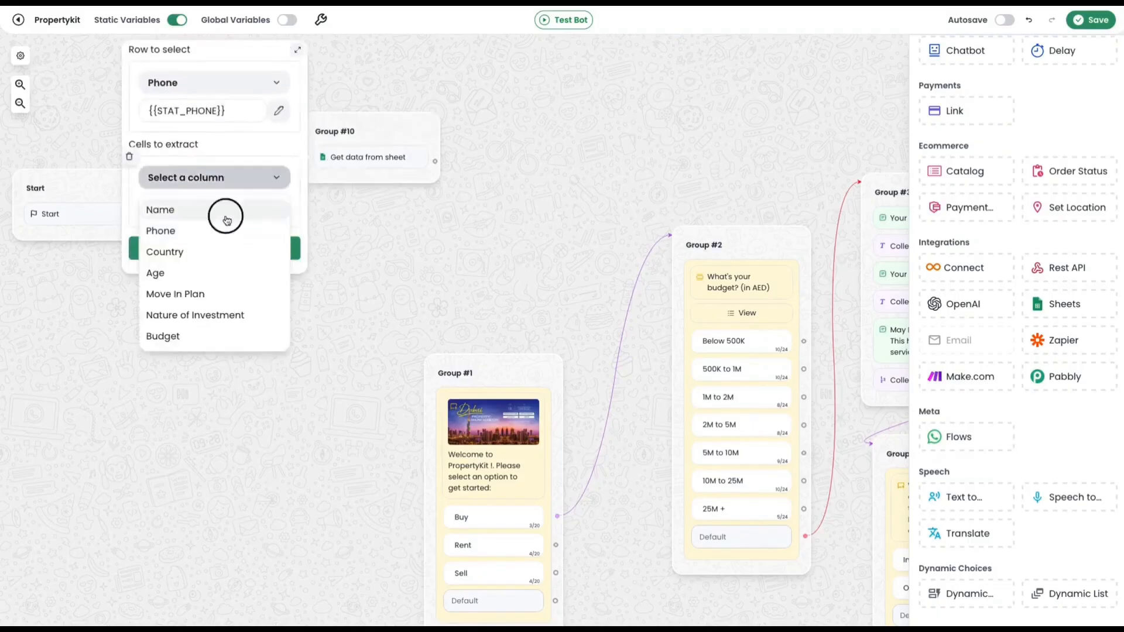
{"action": "left_click", "coordinate": [226, 216]}
{"action": "left_click", "coordinate": [202, 207]}
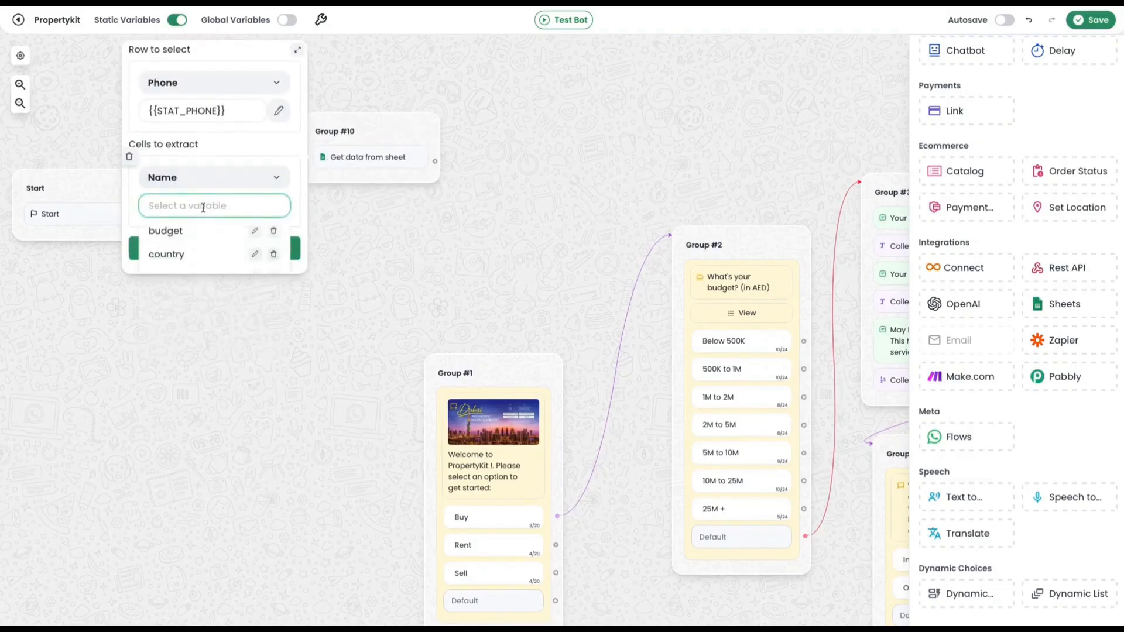
{"action": "type", "text": "name"}
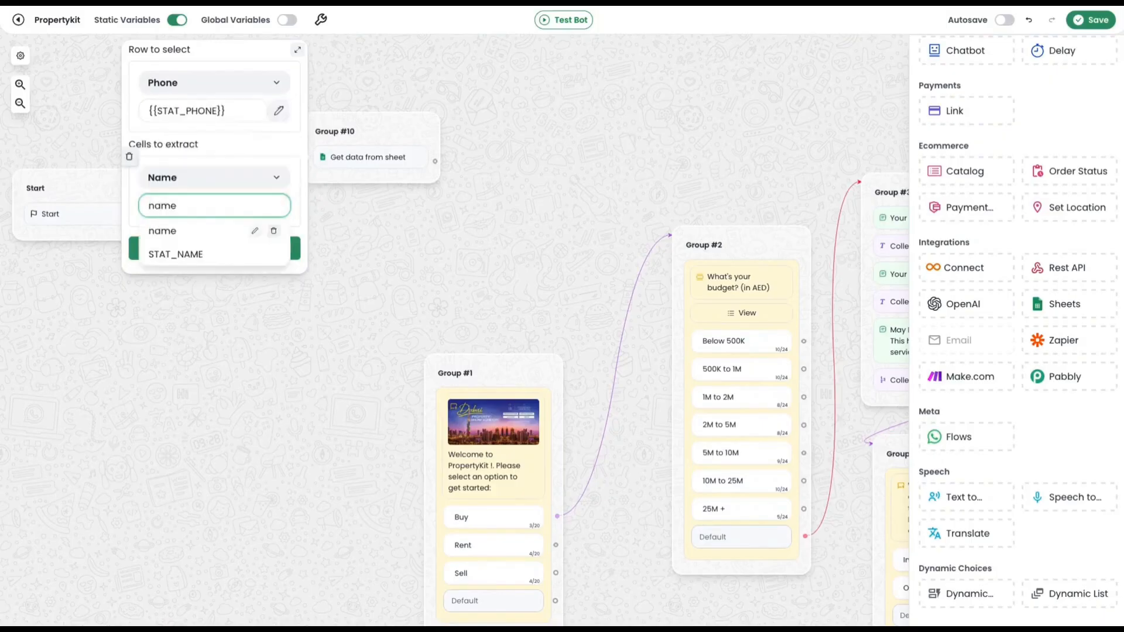
{"action": "left_click", "coordinate": [179, 231]}
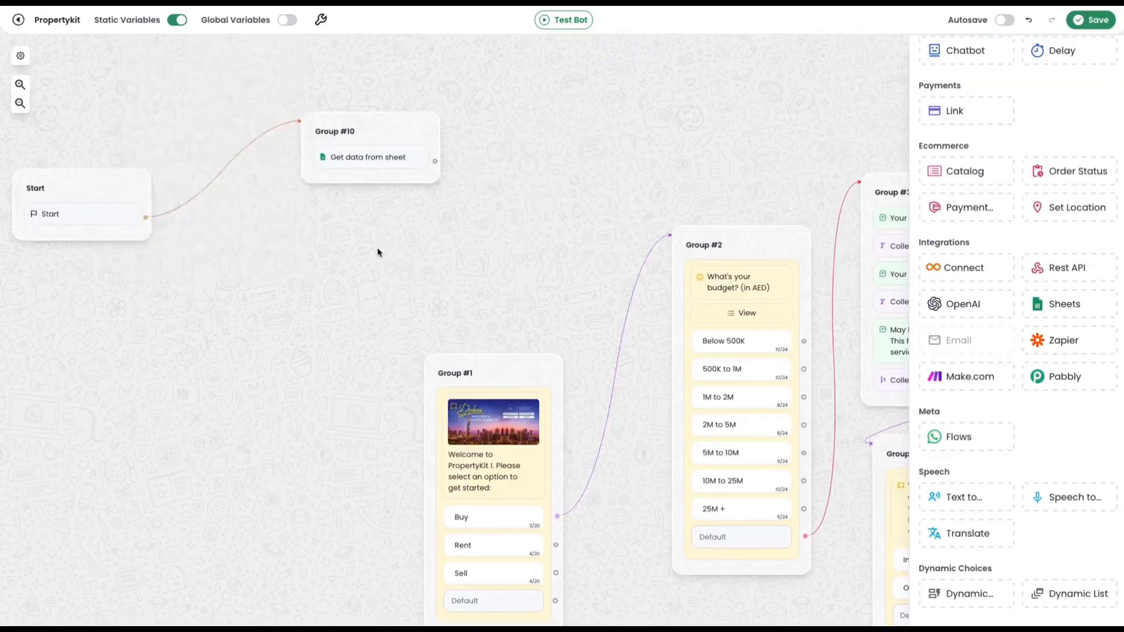
Add a Condition block in a new group beside Group #10, connect Group #10 to it and arrange the groups.
{"action": "left_click_drag", "start_coordinate": [377, 248], "coordinate": [561, 242]}
{"action": "left_click_drag", "start_coordinate": [251, 180], "coordinate": [126, 163]}
{"action": "left_click_drag", "start_coordinate": [546, 129], "coordinate": [350, 198]}
{"action": "scroll", "coordinate": [1048, 239], "scroll_direction": "up", "scroll_amount": 2}
{"action": "left_click_drag", "start_coordinate": [1066, 149], "coordinate": [468, 175]}
{"action": "left_click_drag", "start_coordinate": [347, 231], "coordinate": [420, 159]}
{"action": "left_click_drag", "start_coordinate": [508, 163], "coordinate": [511, 88]}
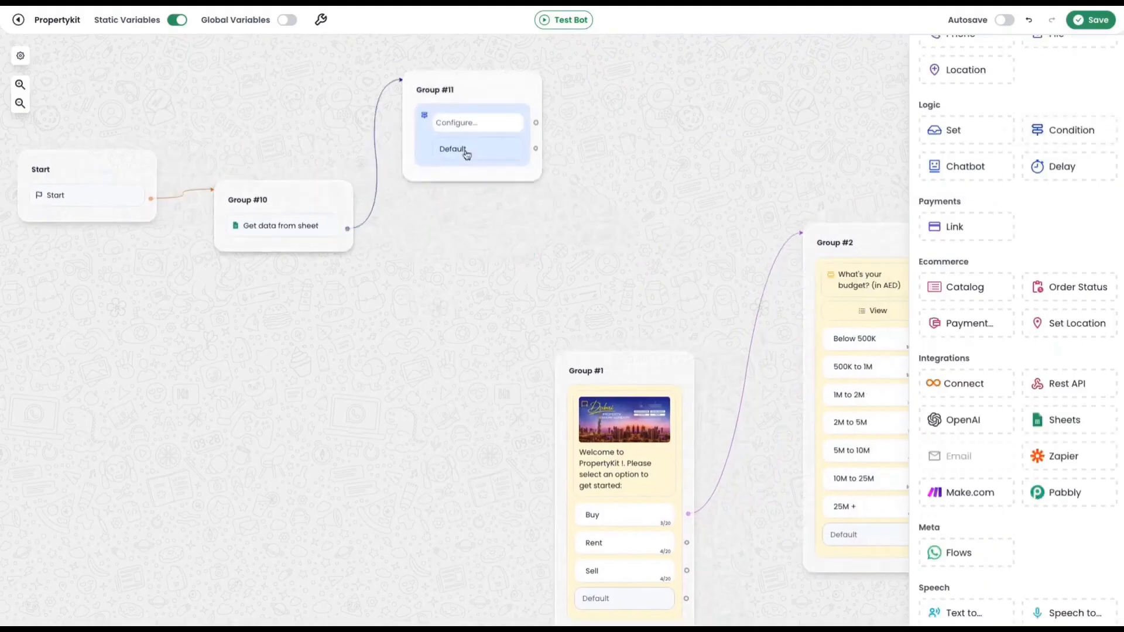
Add a comparison to the Group #11 condition that checks whether the name variable Is set.
{"action": "left_click", "coordinate": [476, 120]}
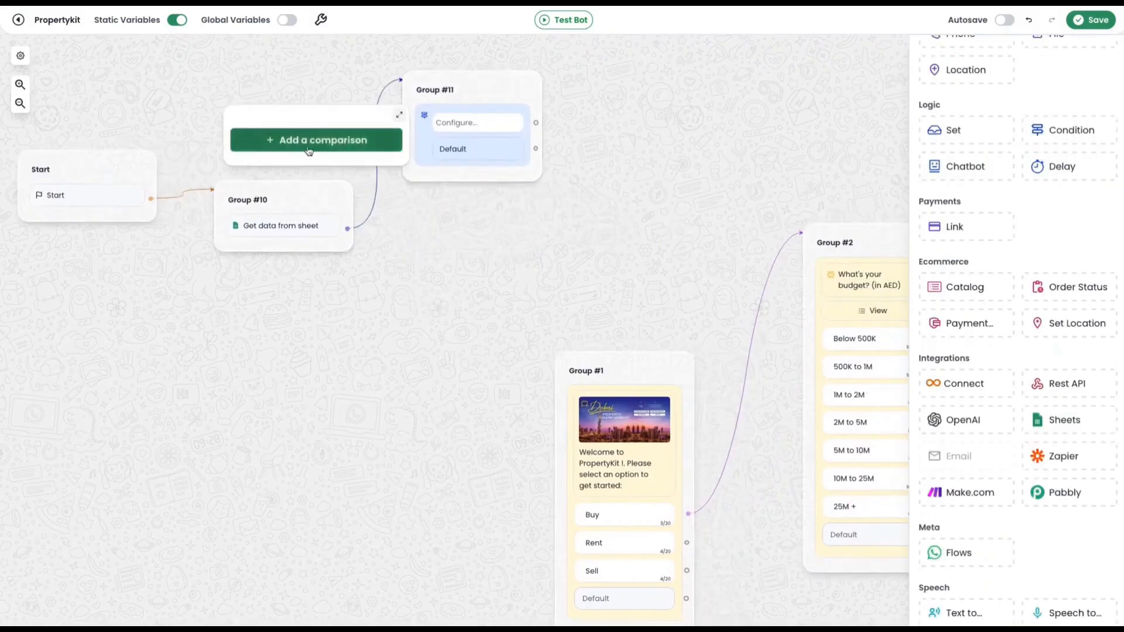
{"action": "left_click", "coordinate": [354, 141]}
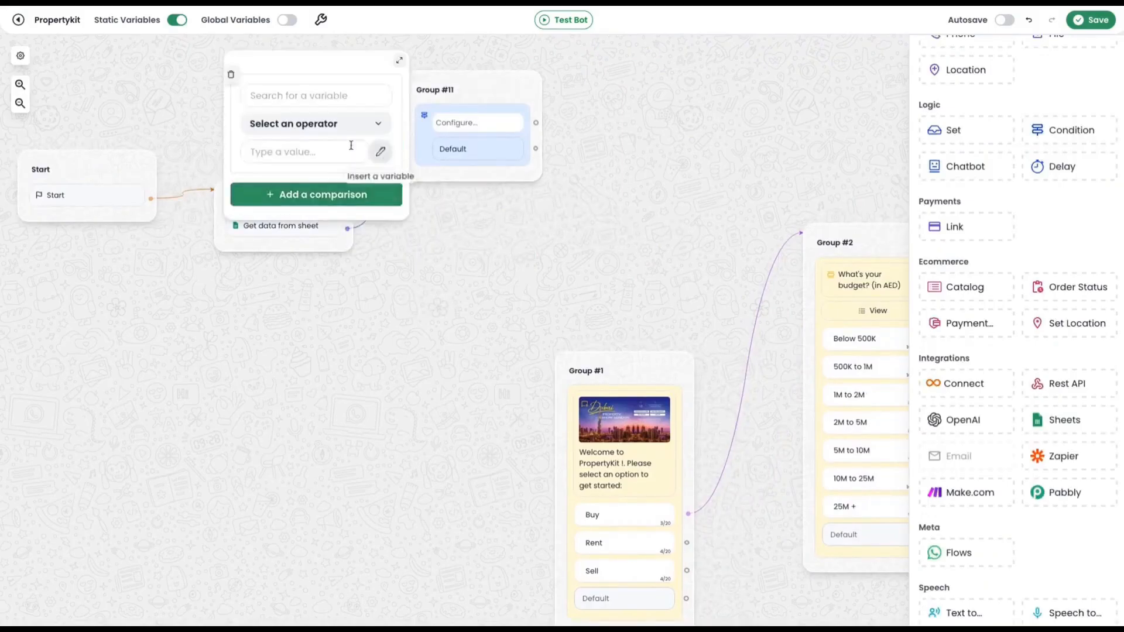
{"action": "left_click", "coordinate": [342, 96]}
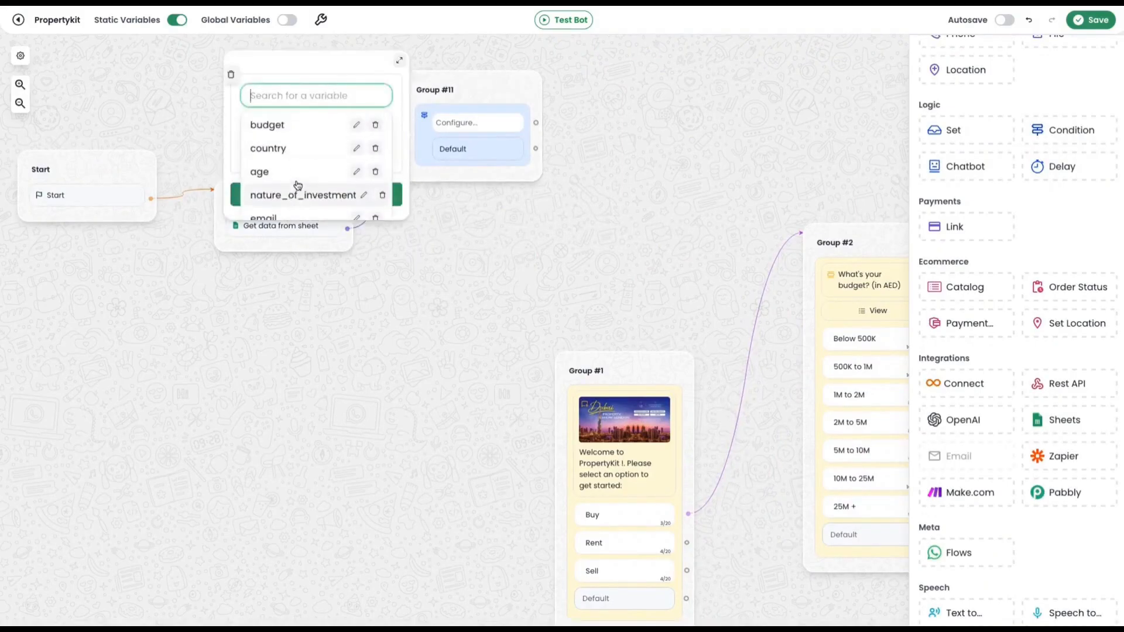
{"action": "scroll", "coordinate": [310, 155], "scroll_direction": "down", "scroll_amount": 3}
{"action": "left_click", "coordinate": [315, 140]}
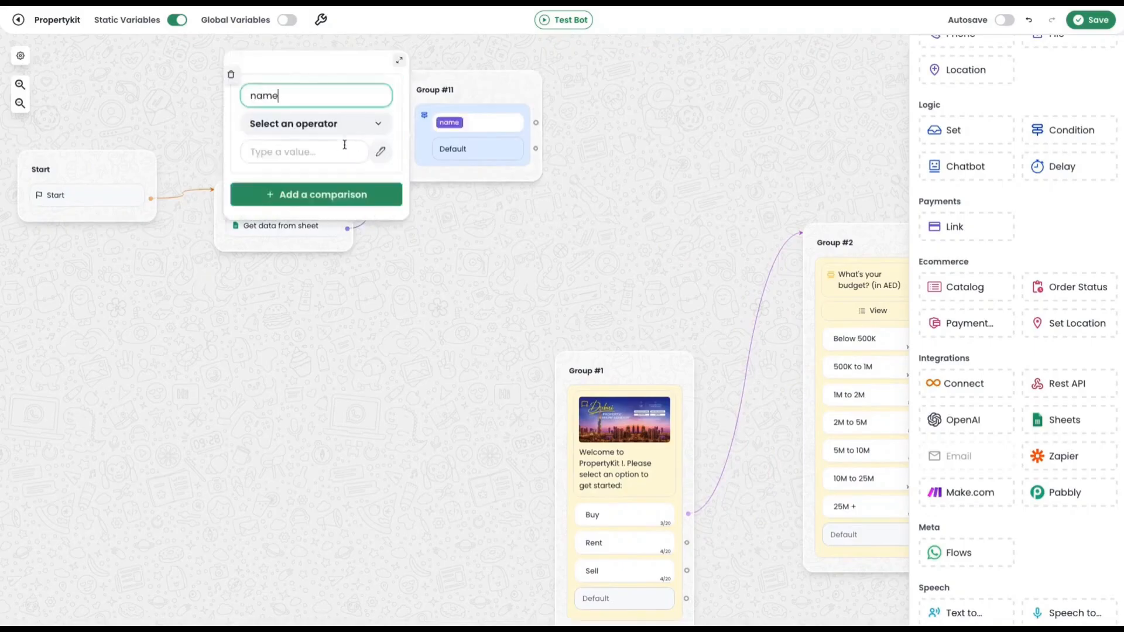
{"action": "left_click", "coordinate": [348, 128]}
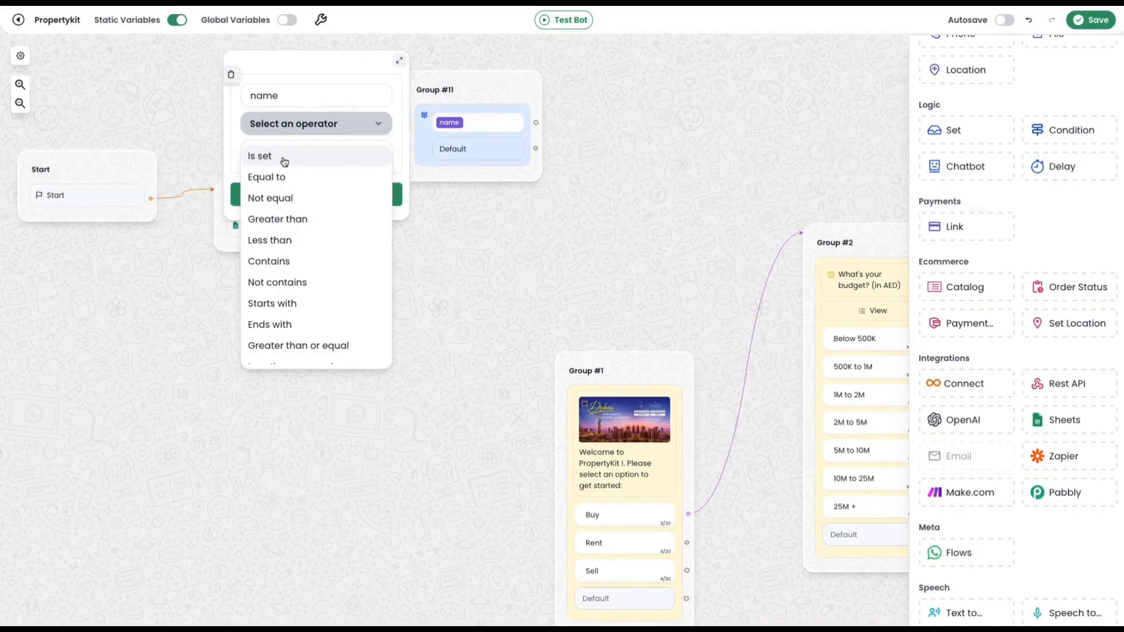
{"action": "left_click", "coordinate": [285, 159]}
Add a text message in a new group reading "You have already submitted the interest" and connect the "name is set" branch to it.
{"action": "mouse_move", "coordinate": [384, 313]}
{"action": "left_mouse_down"}
{"action": "mouse_move", "coordinate": [422, 299]}
{"action": "mouse_move", "coordinate": [398, 311]}
{"action": "left_mouse_up"}
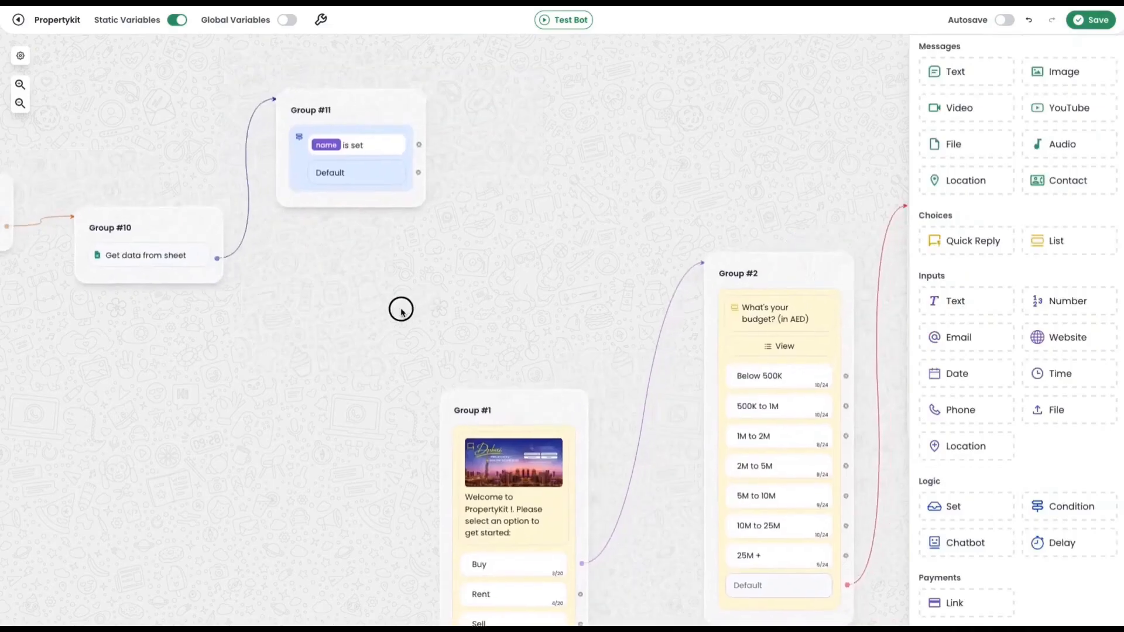
{"action": "scroll", "coordinate": [330, 168], "scroll_direction": "up", "scroll_amount": 1}
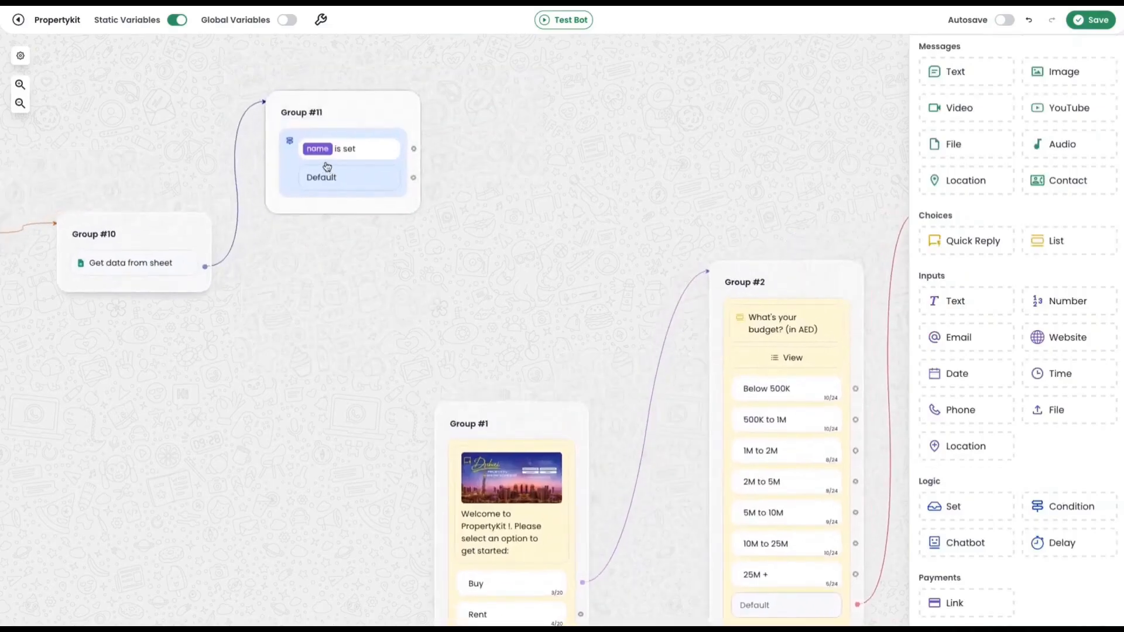
{"action": "left_click_drag", "start_coordinate": [954, 72], "coordinate": [655, 65]}
{"action": "left_click_drag", "start_coordinate": [413, 149], "coordinate": [648, 82]}
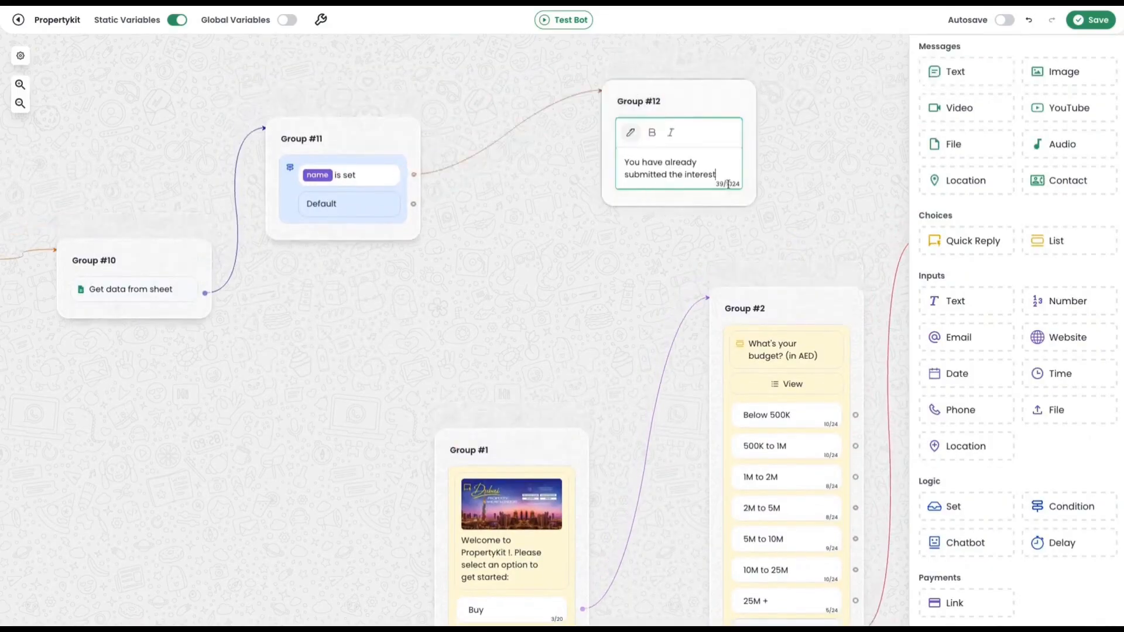
{"action": "left_click", "coordinate": [790, 160]}
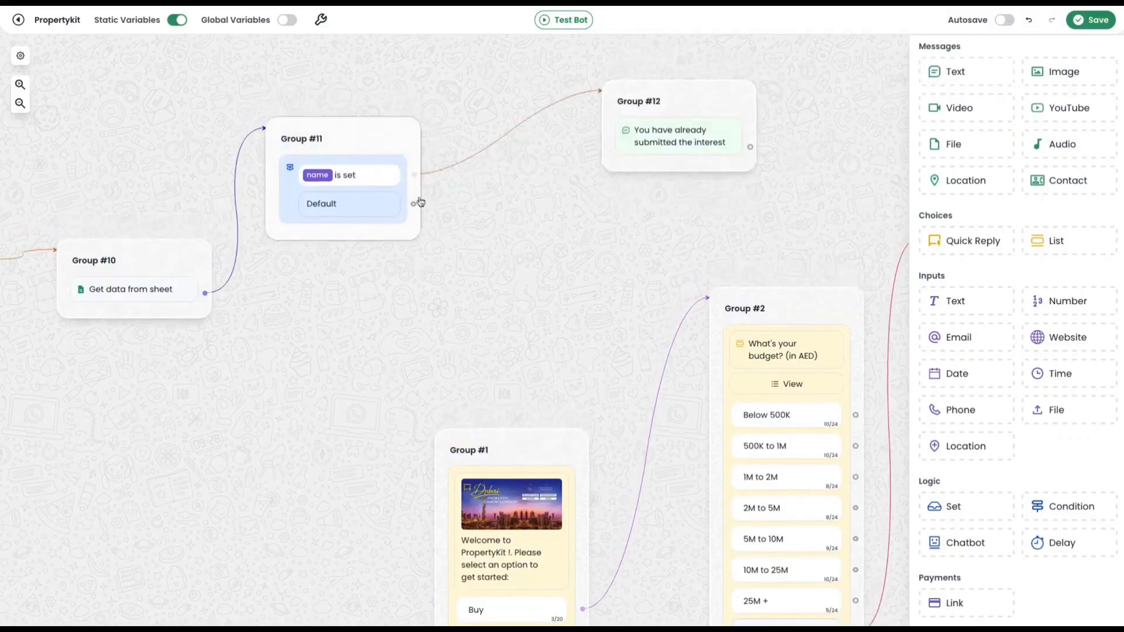
Connect the Group #11 condition's Default branch to Group #1 and save the bot.
{"action": "left_click_drag", "start_coordinate": [414, 204], "coordinate": [456, 459]}
{"action": "left_click_drag", "start_coordinate": [468, 367], "coordinate": [520, 321]}
{"action": "left_click", "coordinate": [1100, 23]}
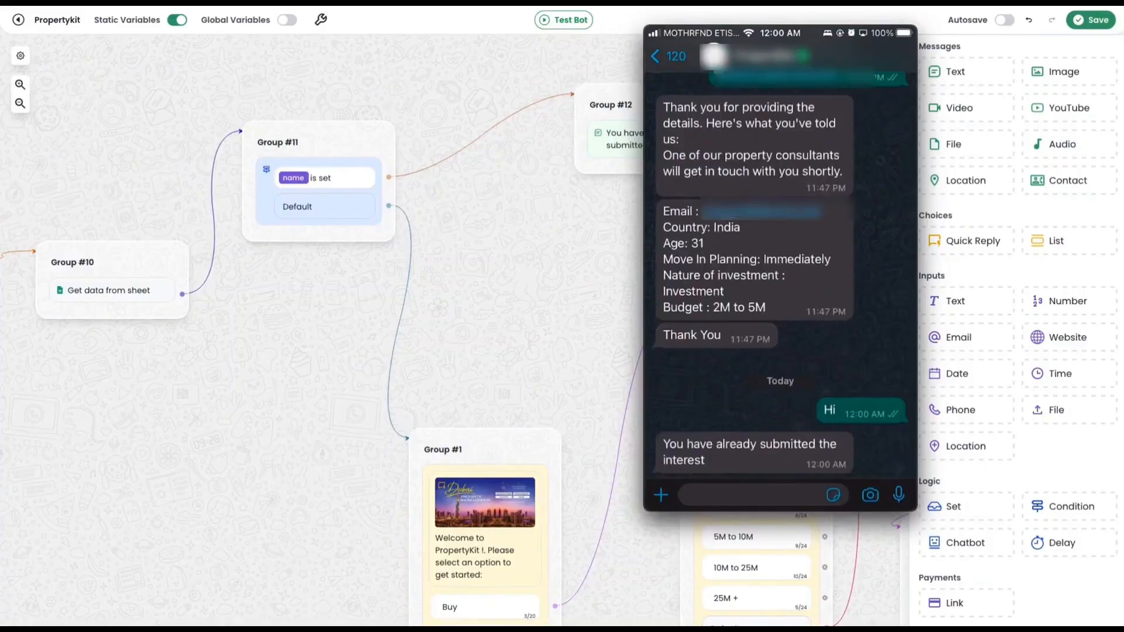
{"action": "scroll", "coordinate": [597, 201], "scroll_direction": "up", "scroll_amount": 1}
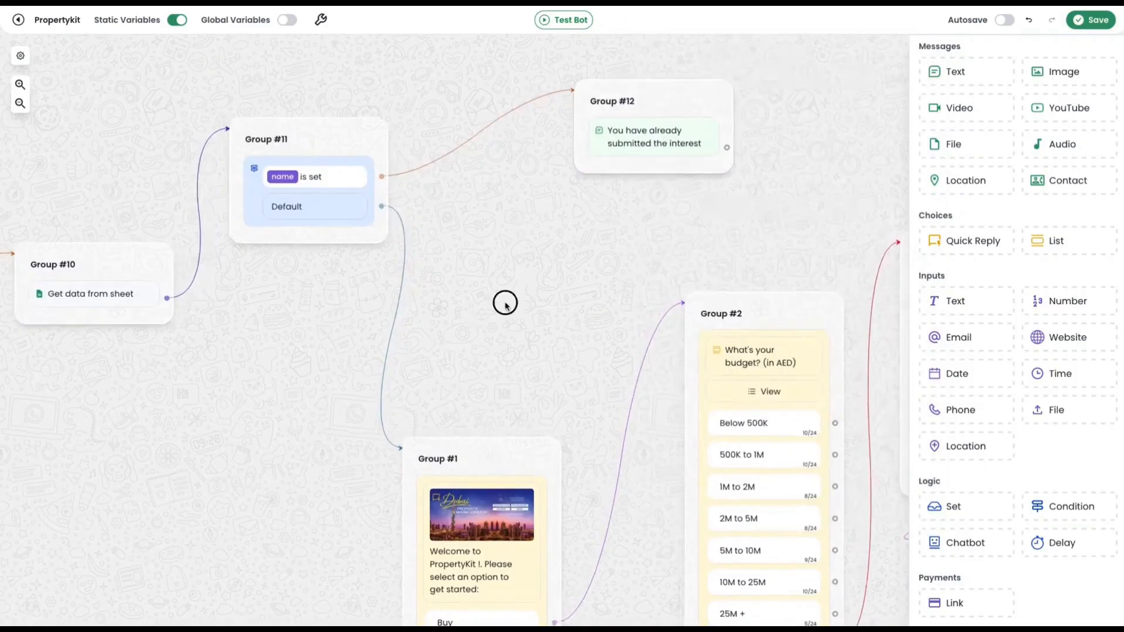
{"action": "left_click_drag", "start_coordinate": [504, 301], "coordinate": [624, 271]}
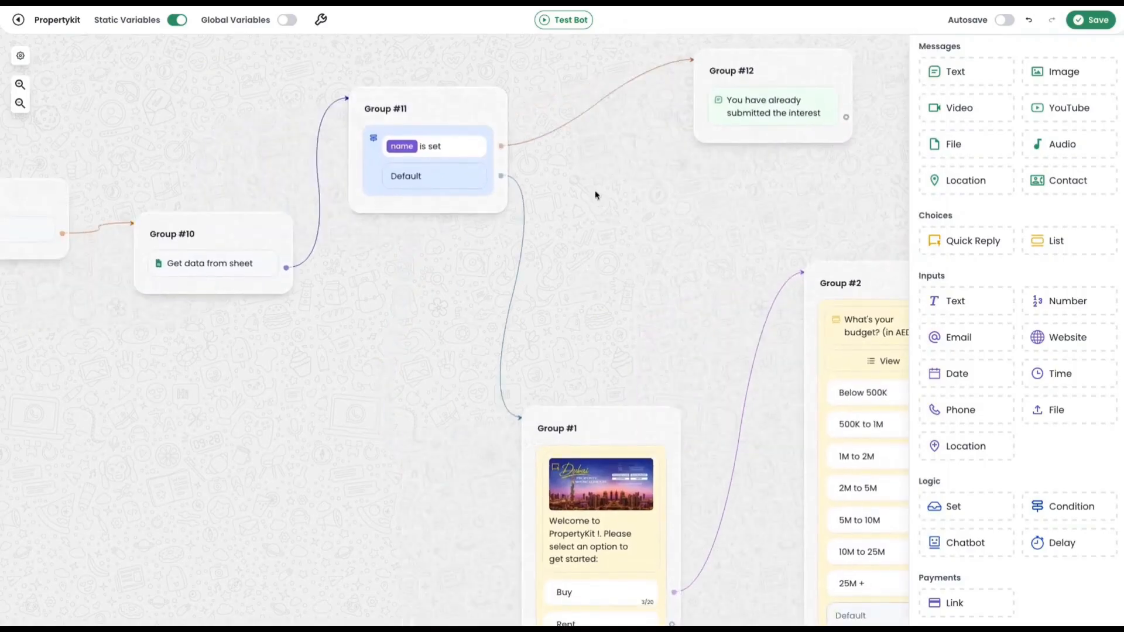